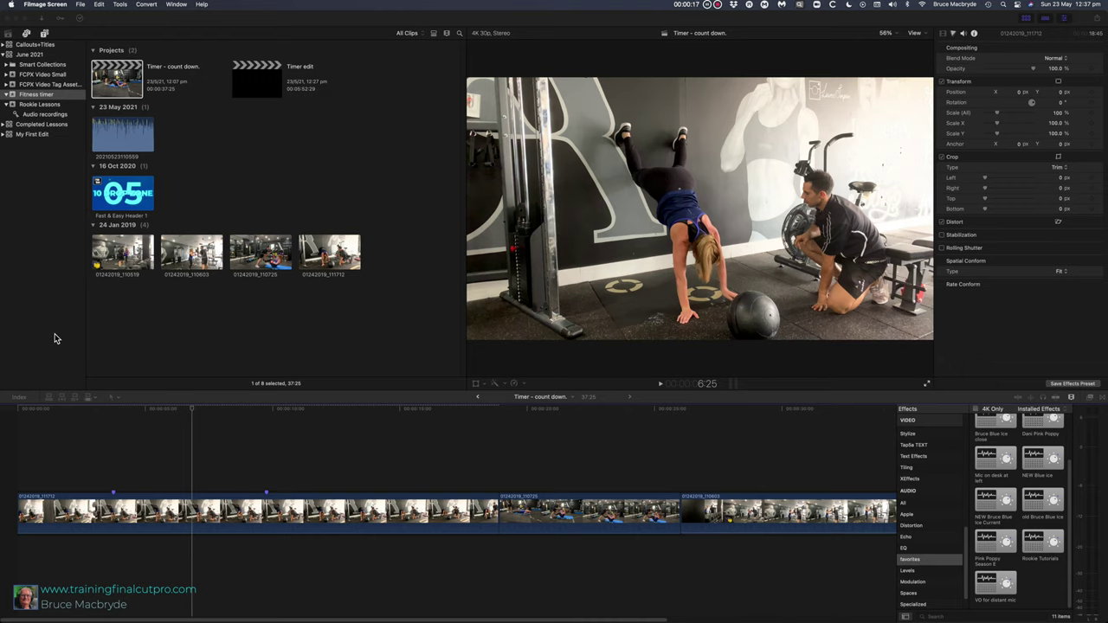
Drag the Counting generator from Generators > Elements onto the timeline above the gym clips
{"action": "left_click", "coordinate": [55, 339]}
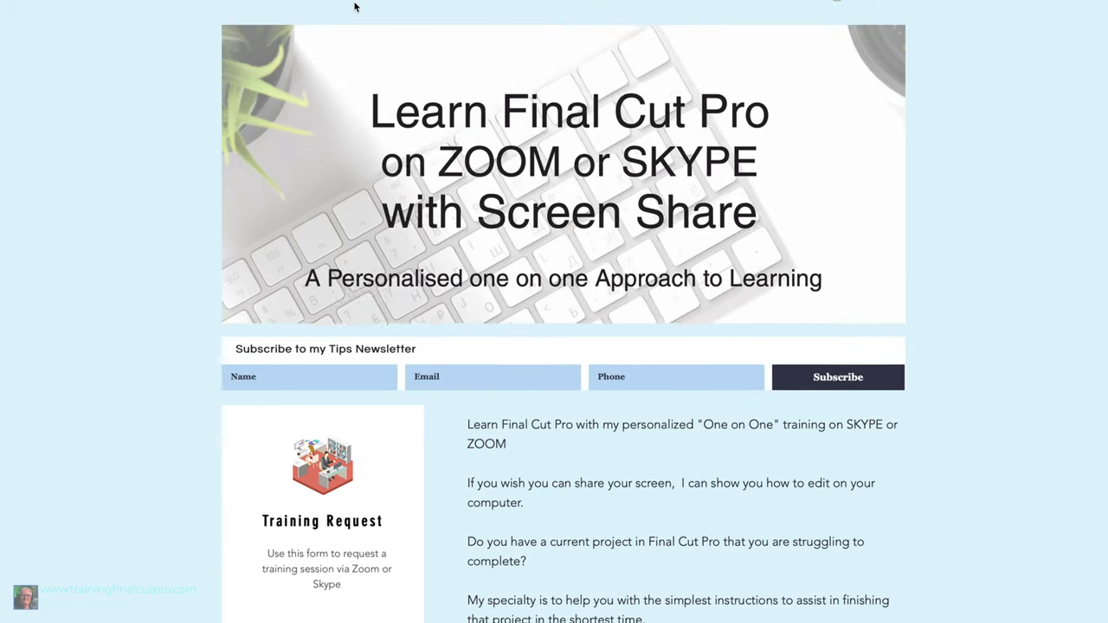
{"action": "scroll", "coordinate": [354, 7], "scroll_direction": "down", "scroll_amount": 5}
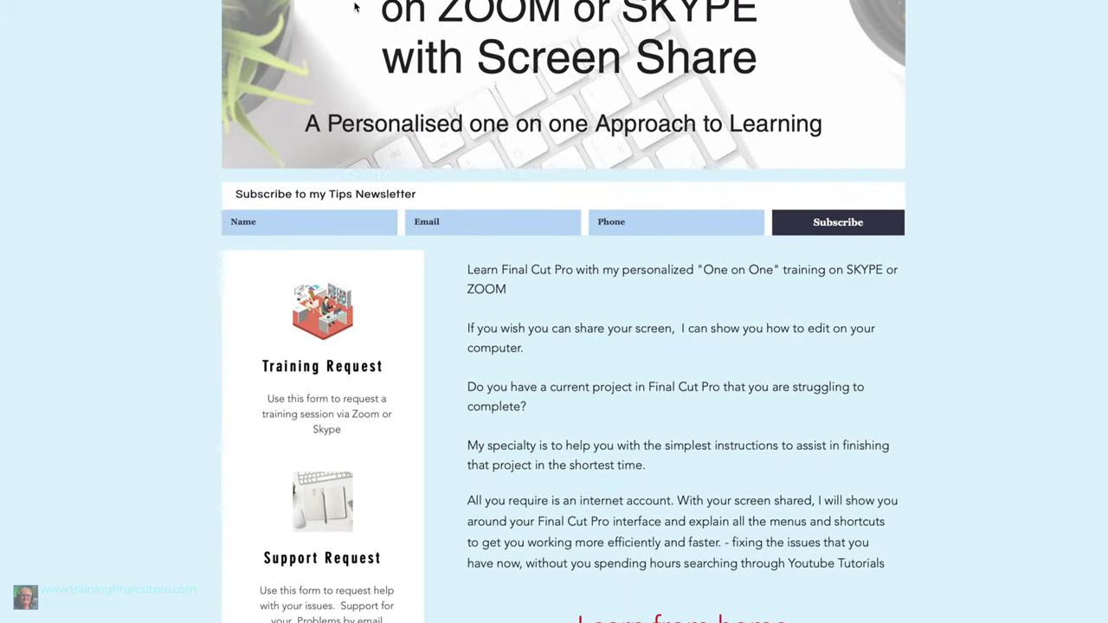
{"action": "scroll", "coordinate": [354, 7], "scroll_direction": "down", "scroll_amount": 4}
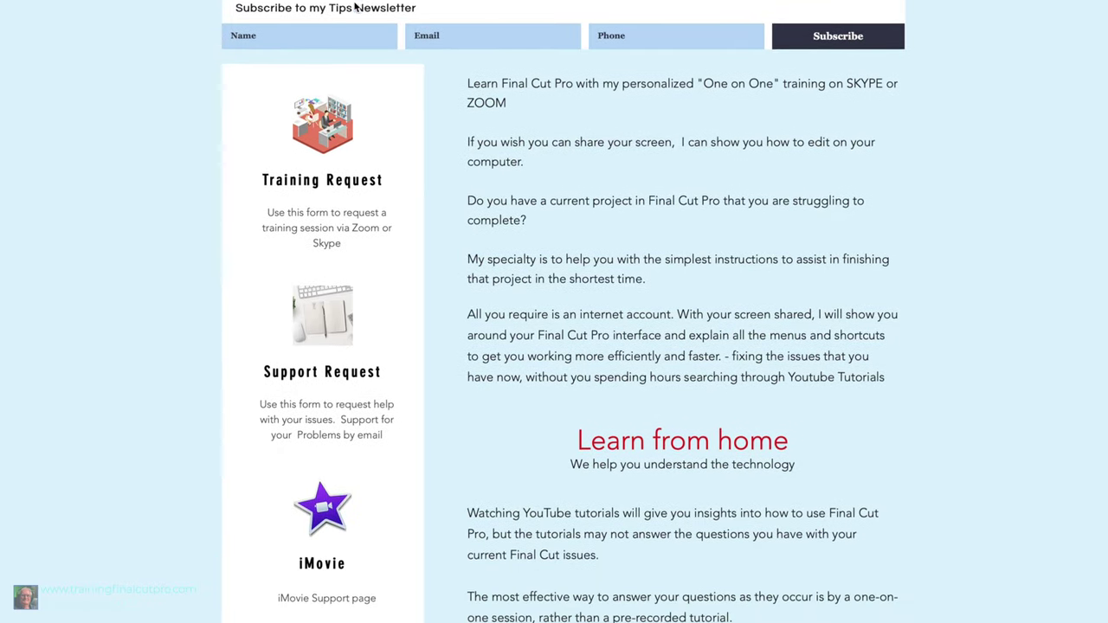
{"action": "scroll", "coordinate": [354, 7], "scroll_direction": "down", "scroll_amount": 3}
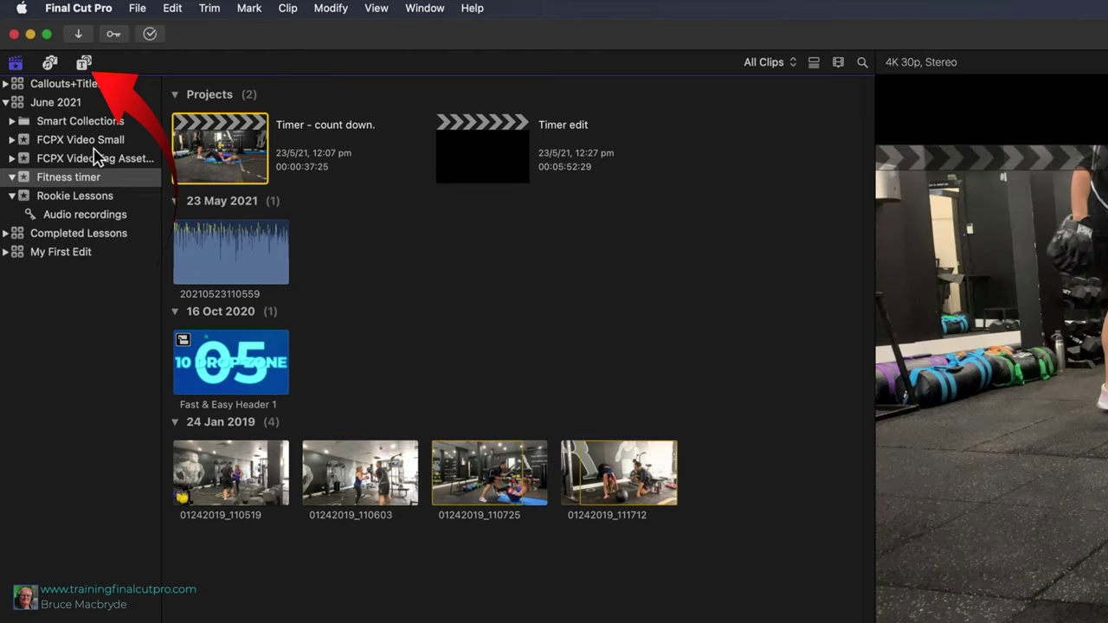
{"action": "left_click", "coordinate": [85, 65]}
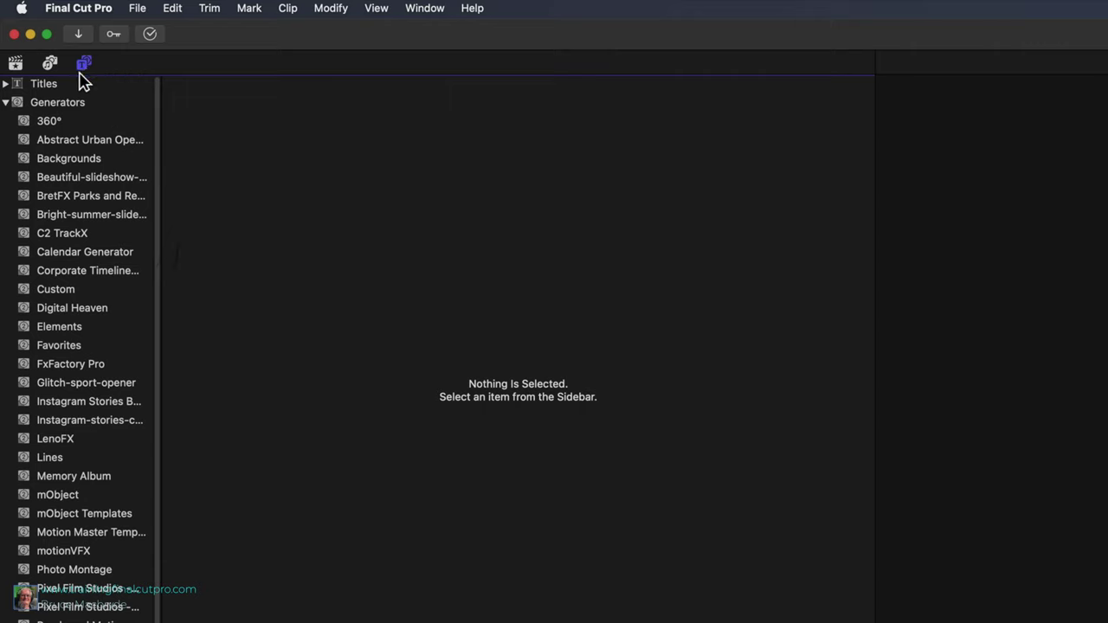
{"action": "left_click", "coordinate": [12, 104]}
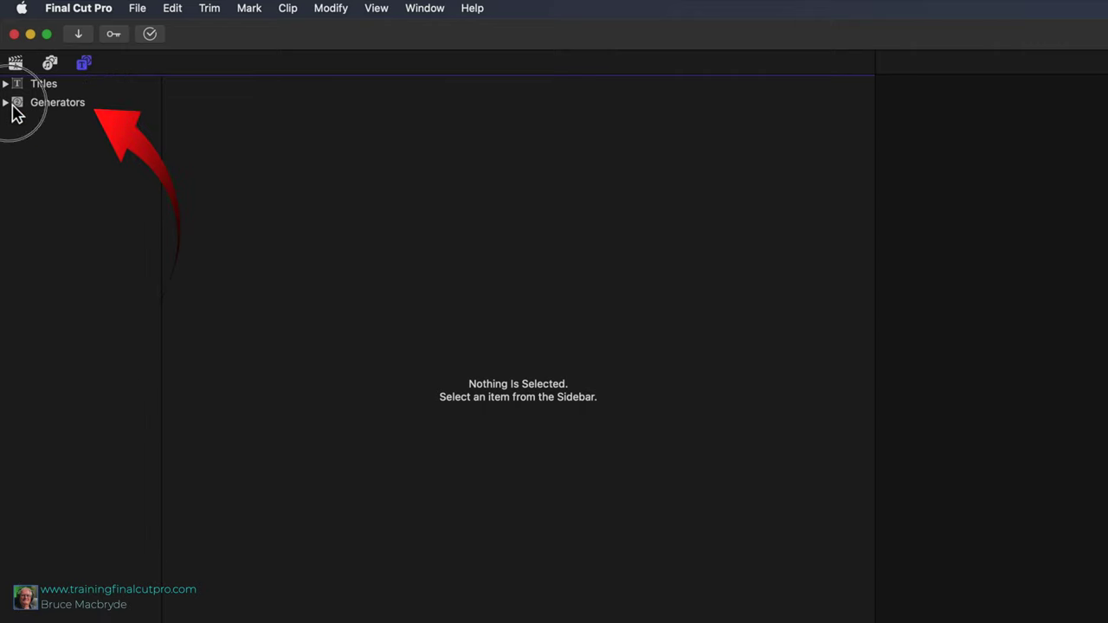
{"action": "left_click", "coordinate": [12, 106]}
{"action": "left_click", "coordinate": [69, 329]}
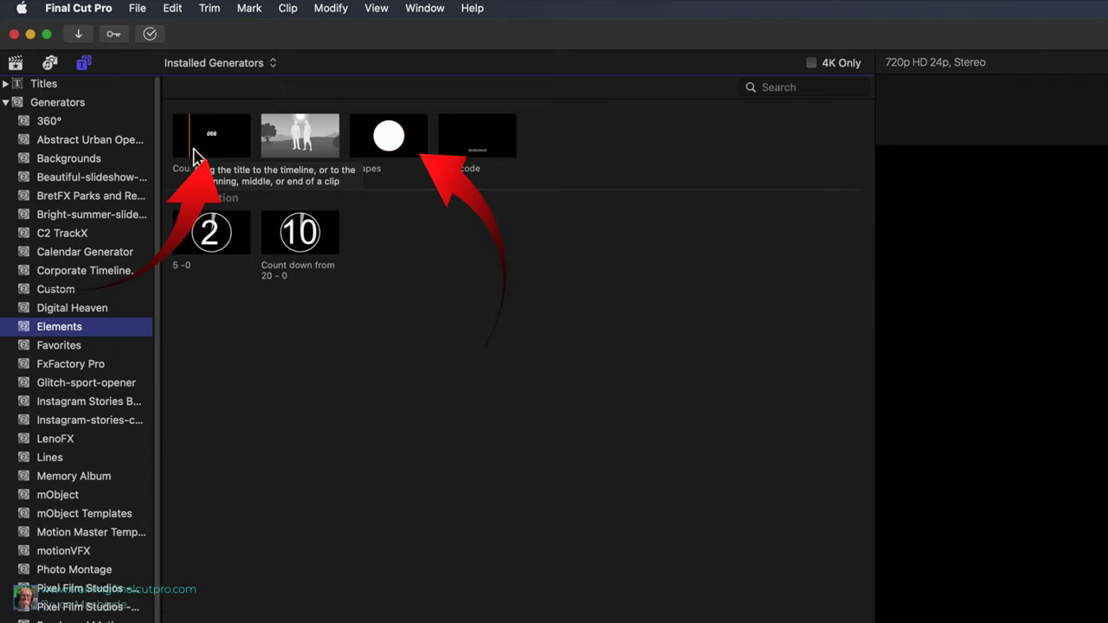
{"action": "left_click_drag", "start_coordinate": [212, 136], "coordinate": [149, 455]}
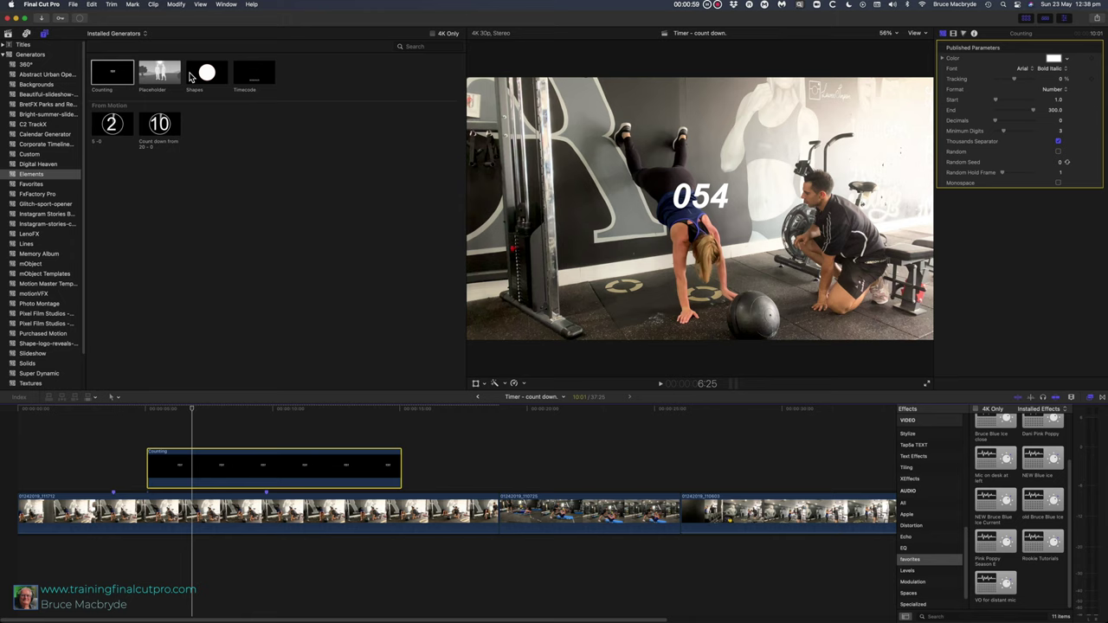
Place a Shapes generator after the Counting clip and set its Shape to 6-sided star
{"action": "left_click_drag", "start_coordinate": [192, 76], "coordinate": [425, 468]}
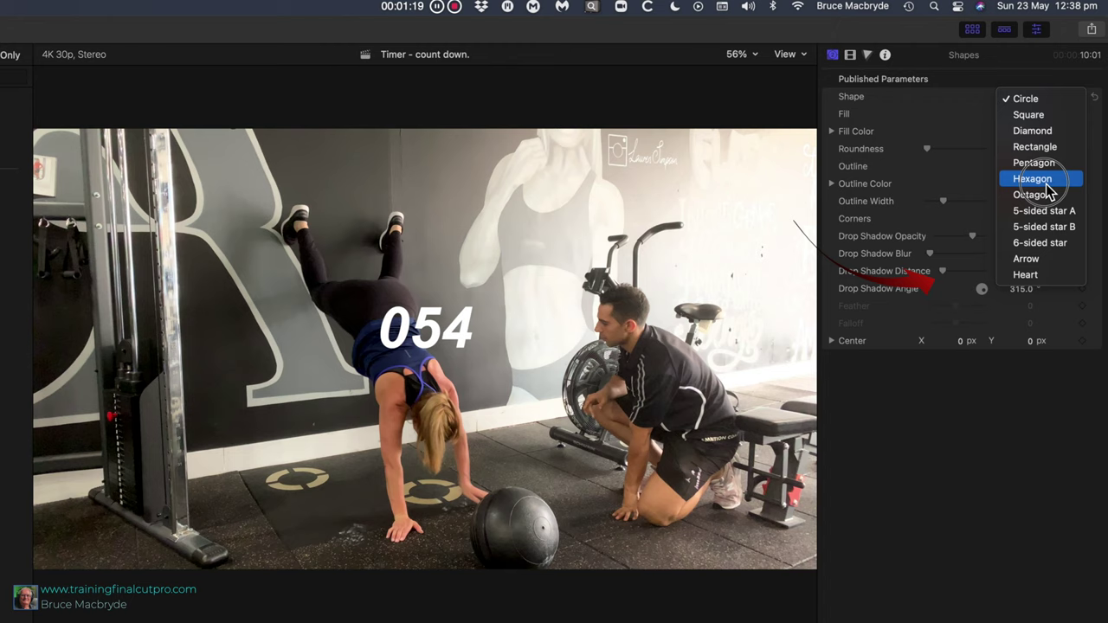
{"action": "left_click", "coordinate": [1044, 243]}
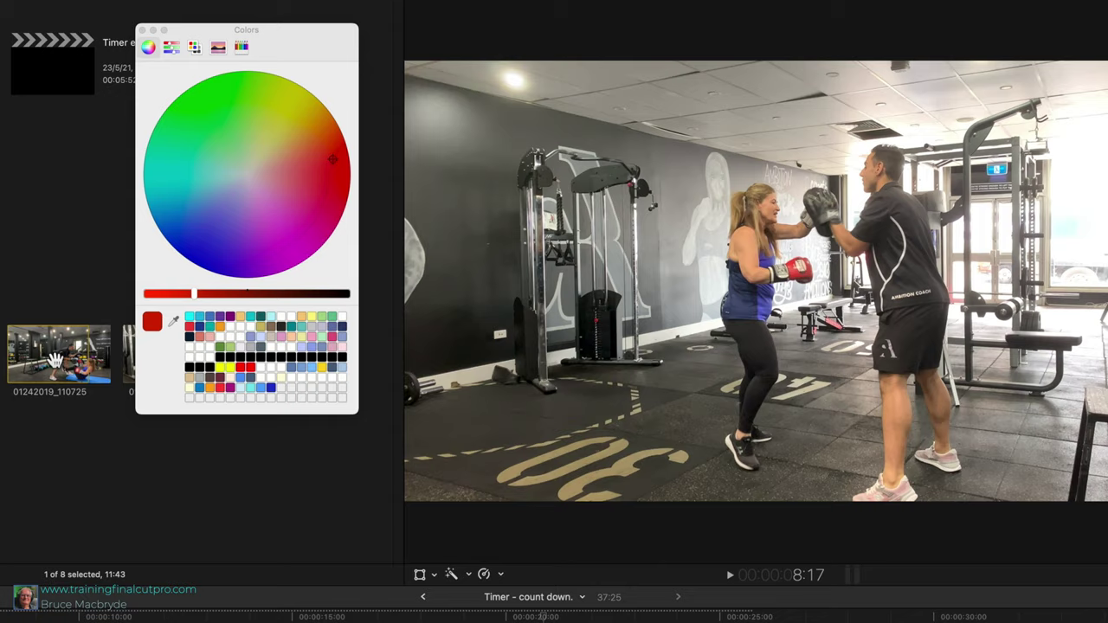
Set the star's fill to the blue of the exercise mat, sampled with the eyedropper
{"action": "left_click", "coordinate": [106, 359]}
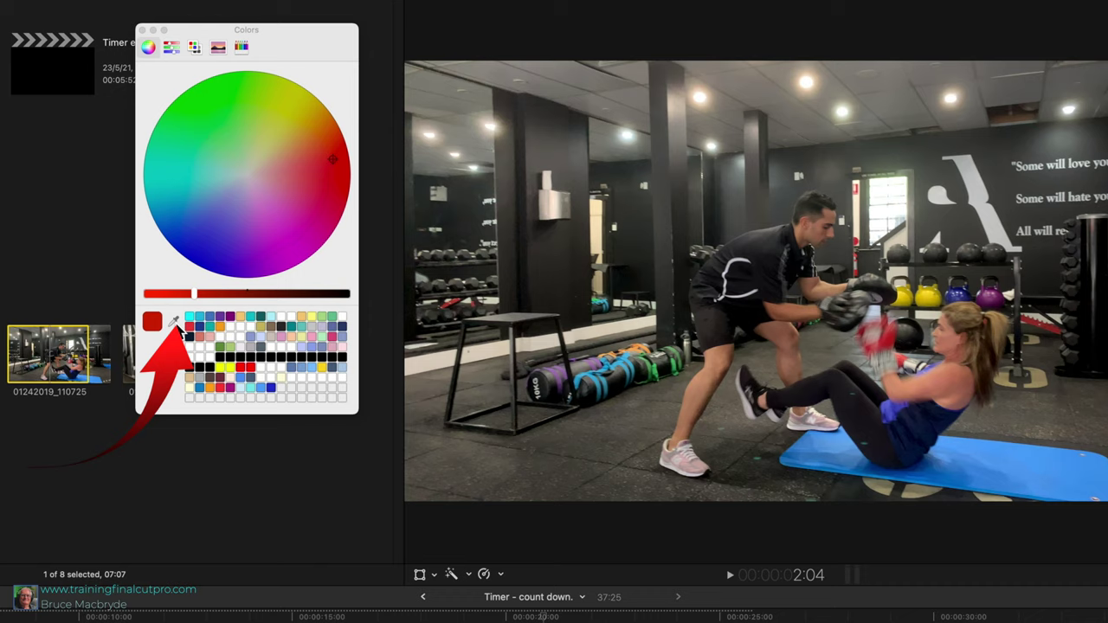
{"action": "left_click", "coordinate": [173, 320]}
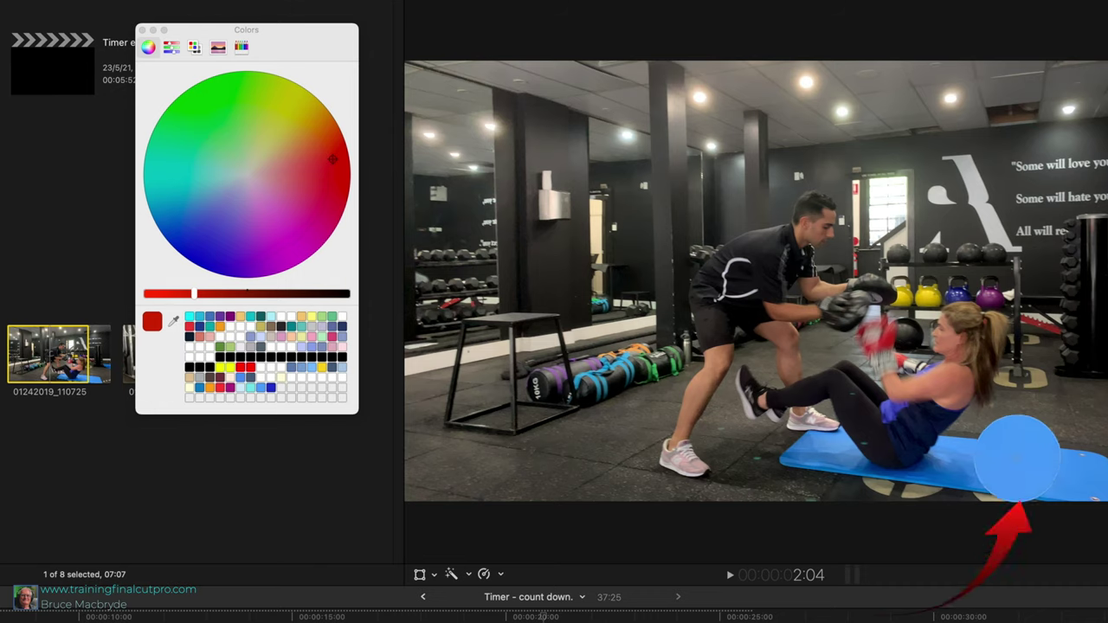
{"action": "left_click", "coordinate": [1018, 459]}
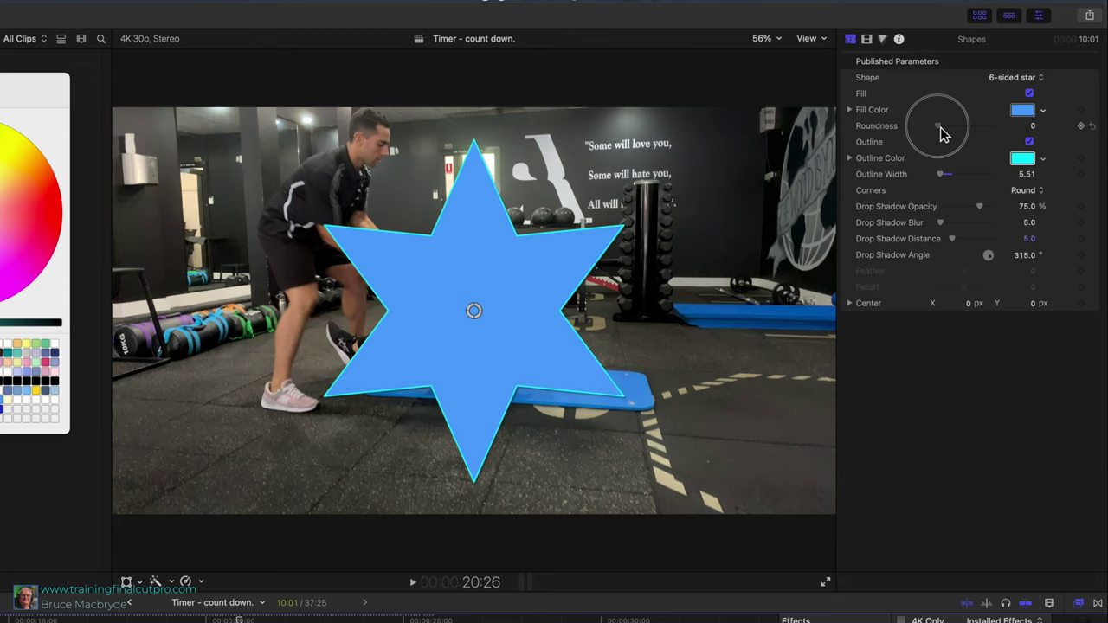
Set the star's Roundness to about 36 and its Outline Width to about 51
{"action": "left_click_drag", "start_coordinate": [940, 128], "coordinate": [951, 129]}
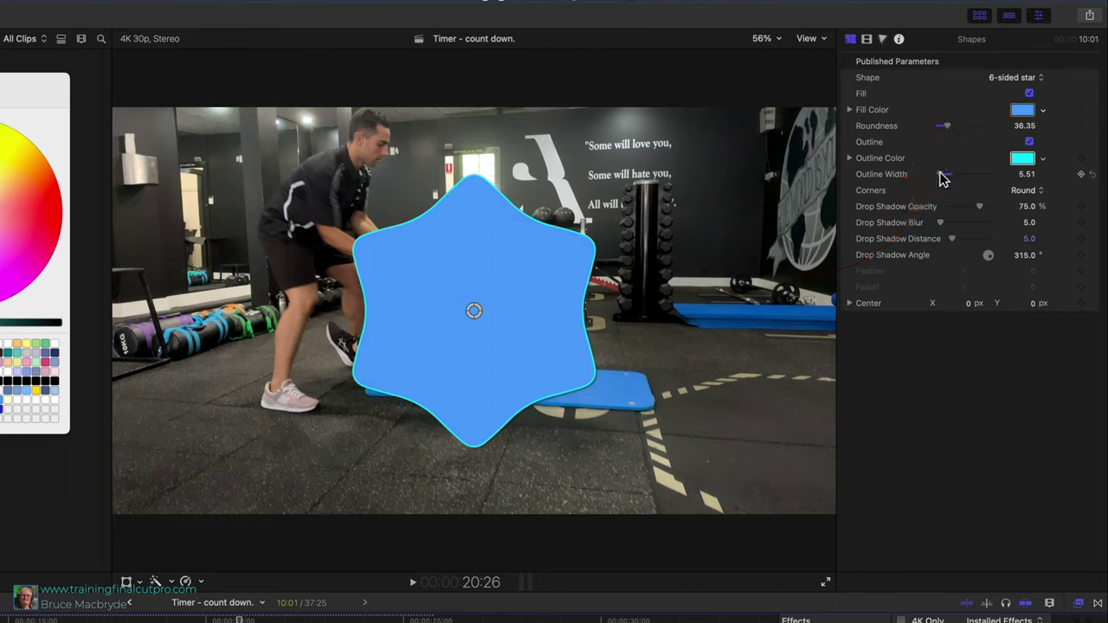
{"action": "left_click_drag", "start_coordinate": [945, 180], "coordinate": [969, 182]}
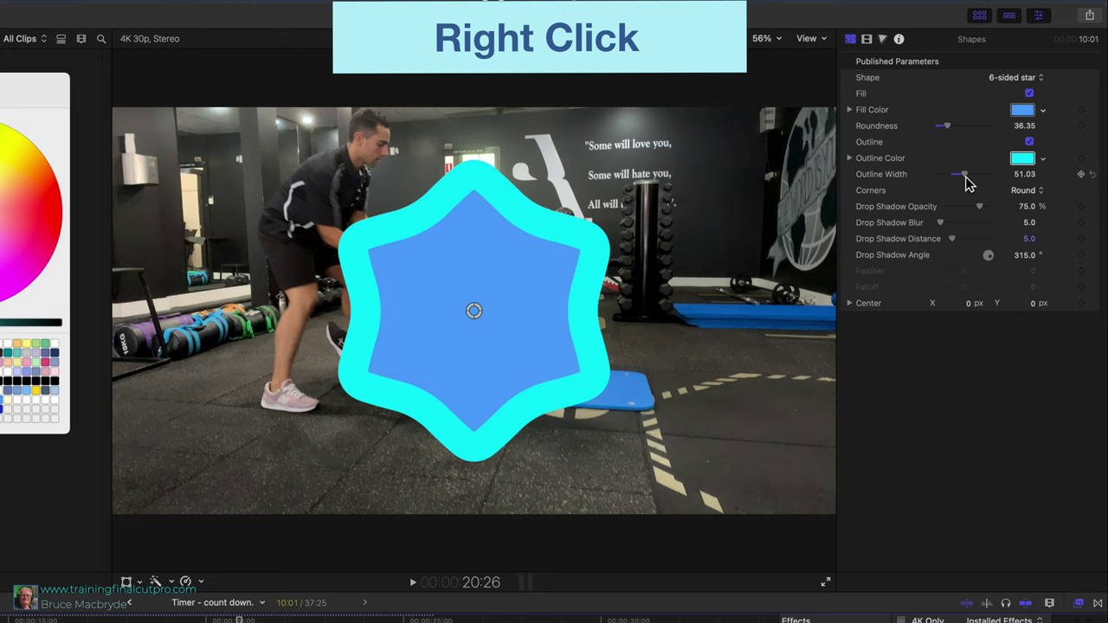
Scale the star down to about 77% and move it to the frame's lower right
{"action": "right_click", "coordinate": [277, 350]}
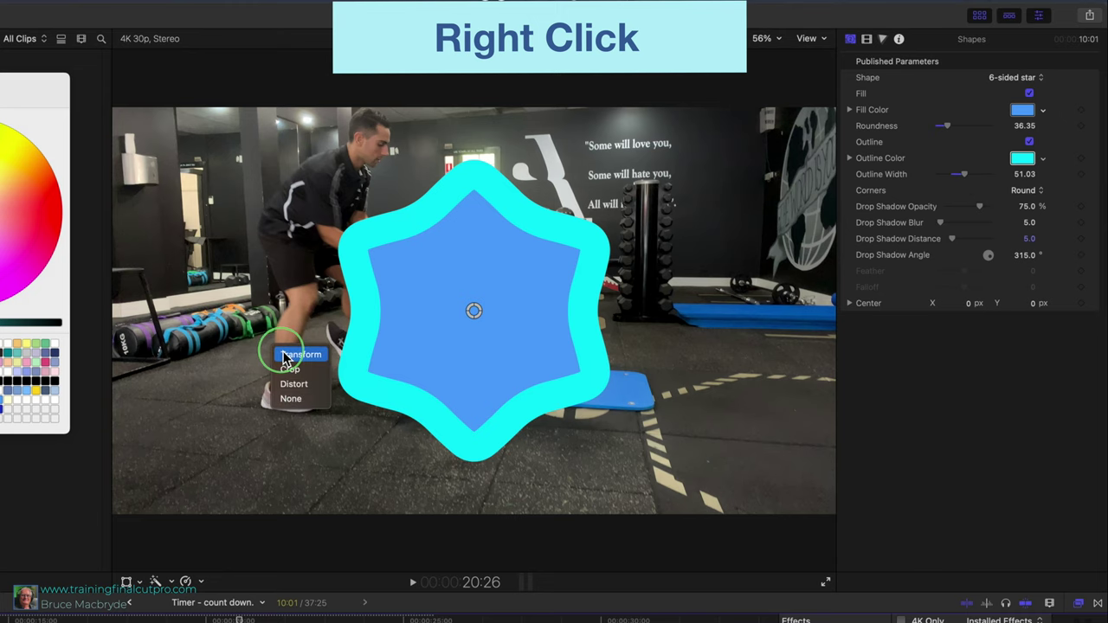
{"action": "left_click", "coordinate": [294, 355]}
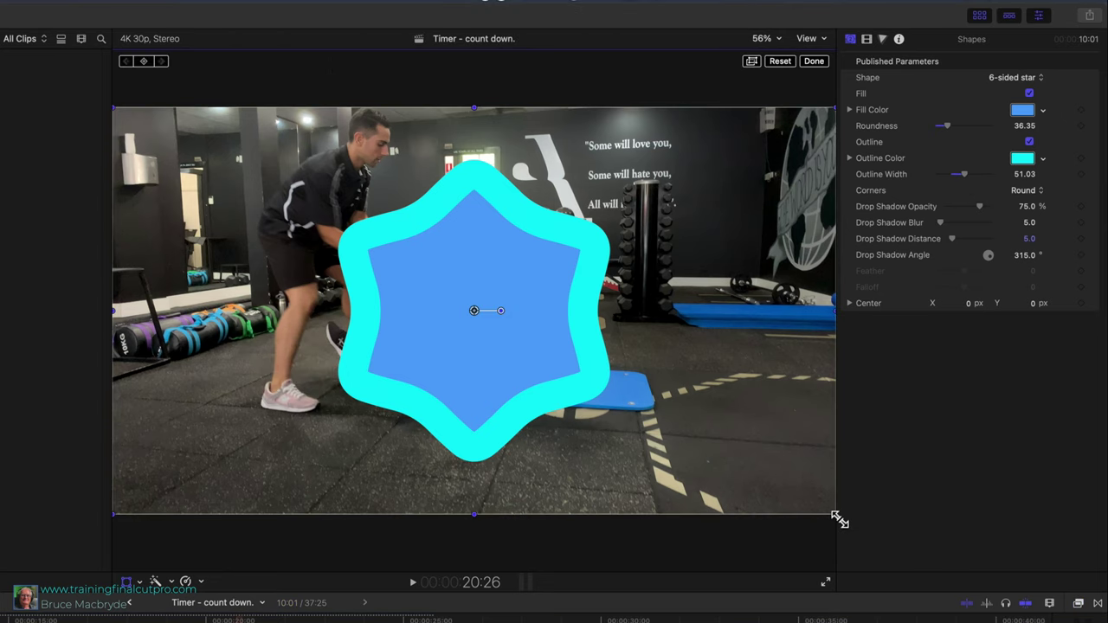
{"action": "left_click_drag", "start_coordinate": [836, 517], "coordinate": [594, 403]}
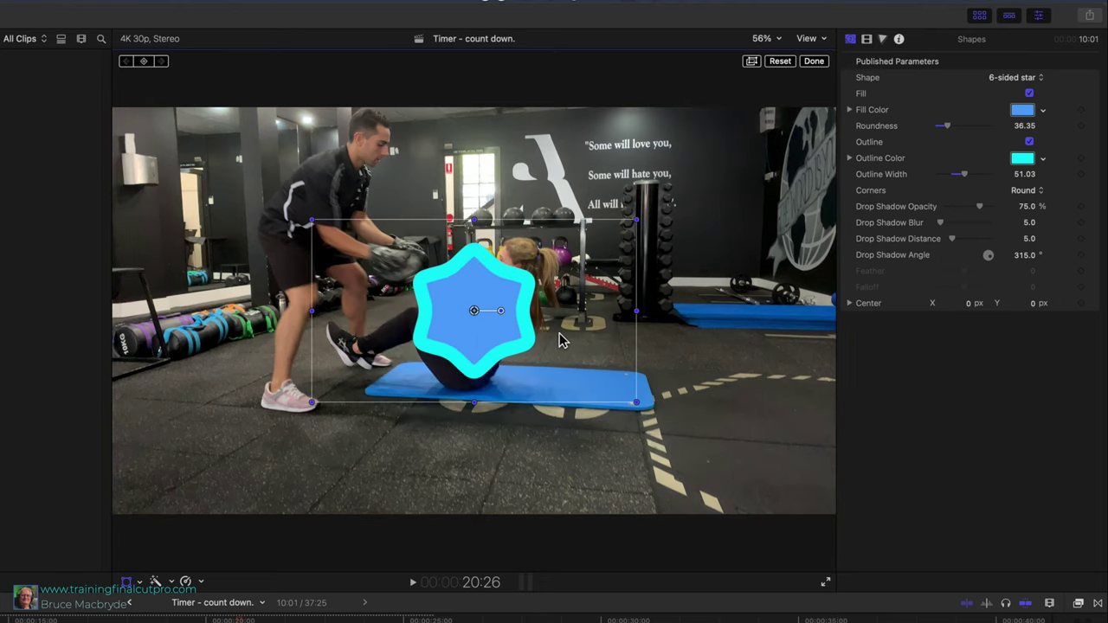
{"action": "left_click_drag", "start_coordinate": [559, 334], "coordinate": [799, 456]}
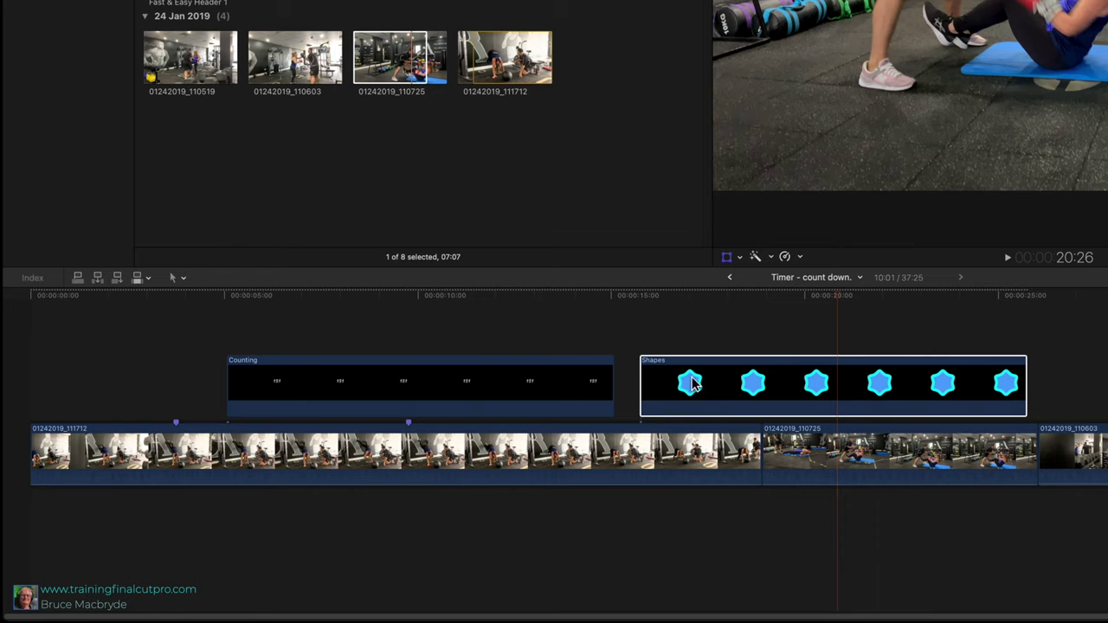
Put Shapes under Counting and trim both to the same 6-second start and end
{"action": "left_click_drag", "start_coordinate": [742, 387], "coordinate": [283, 387]}
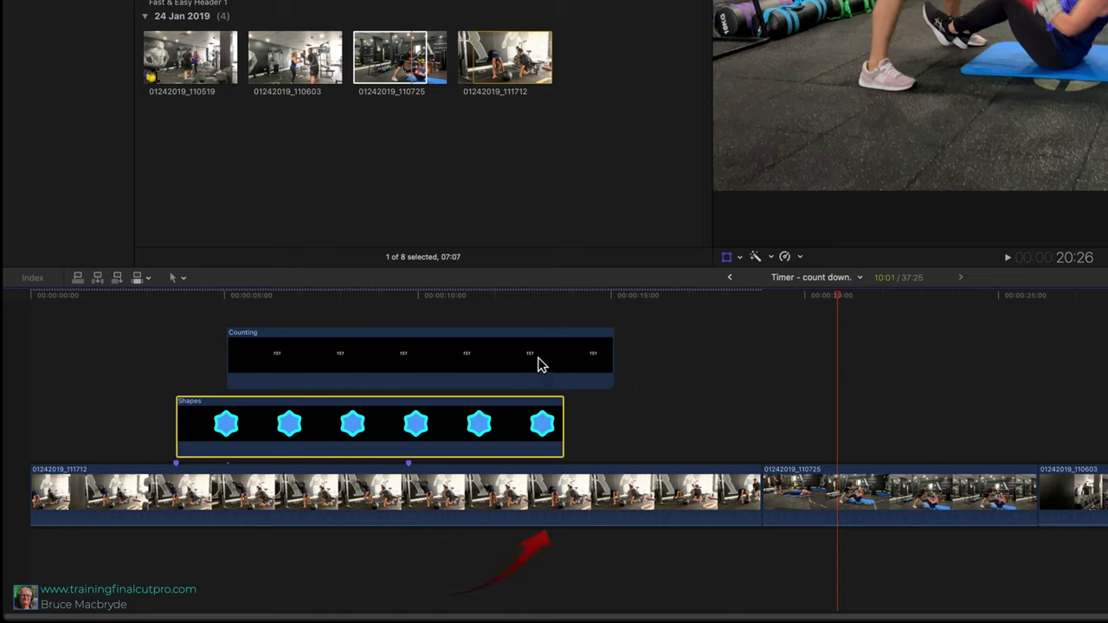
{"action": "left_click_drag", "start_coordinate": [564, 431], "coordinate": [414, 438]}
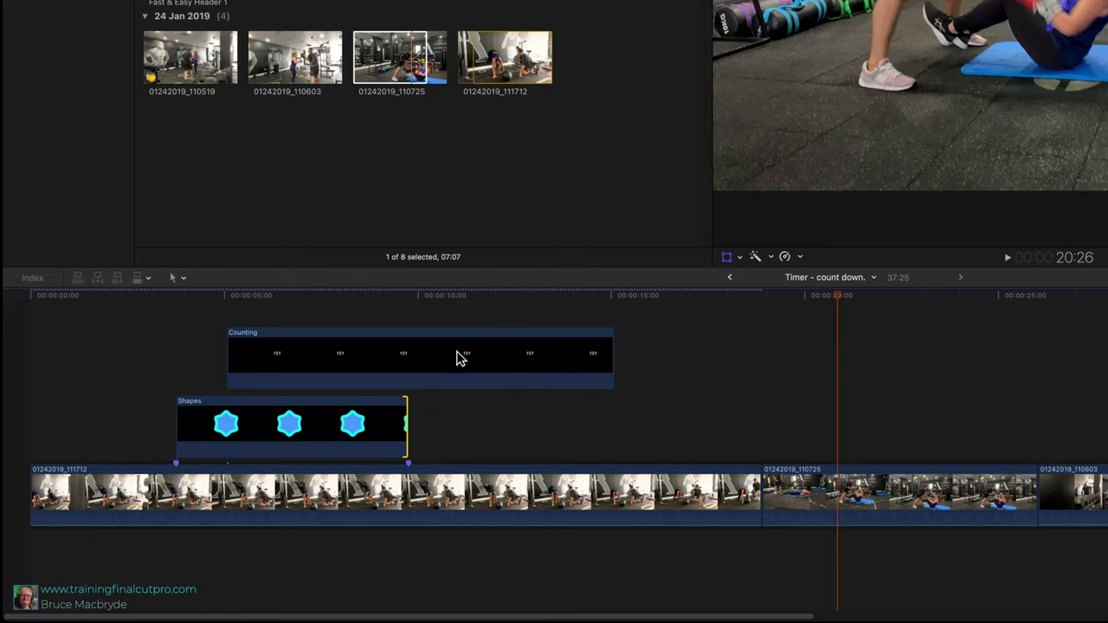
{"action": "left_click_drag", "start_coordinate": [459, 357], "coordinate": [406, 359]}
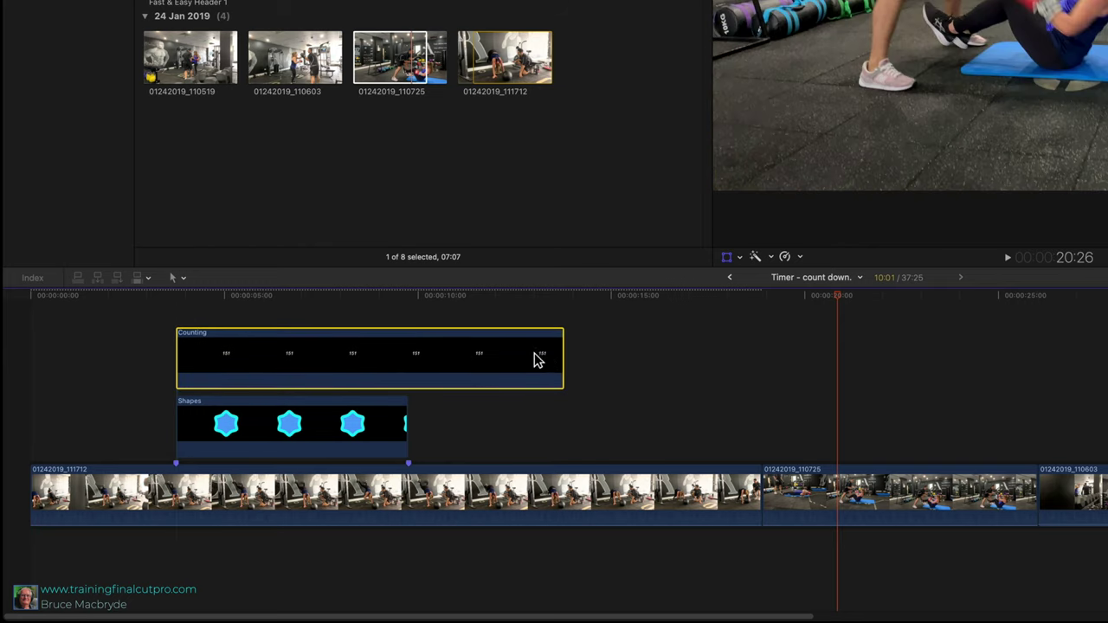
{"action": "left_click_drag", "start_coordinate": [564, 356], "coordinate": [411, 362]}
{"action": "left_click_drag", "start_coordinate": [223, 298], "coordinate": [272, 305]}
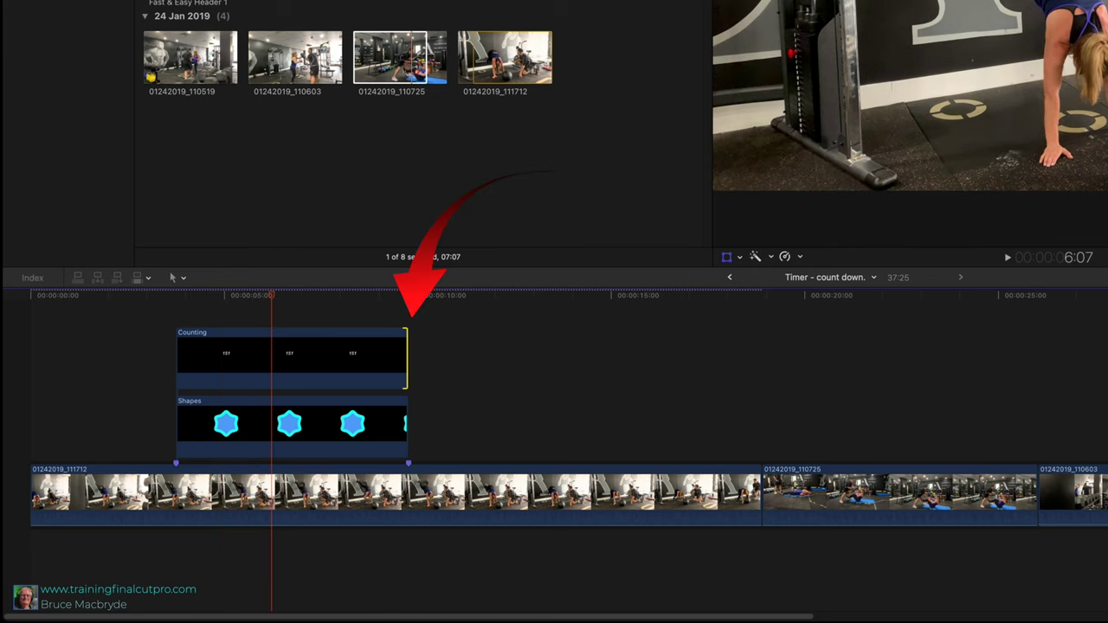
Set the Counting generator's Start to 6, End to 0 and Minimum Digits to 1
{"action": "left_click", "coordinate": [346, 350]}
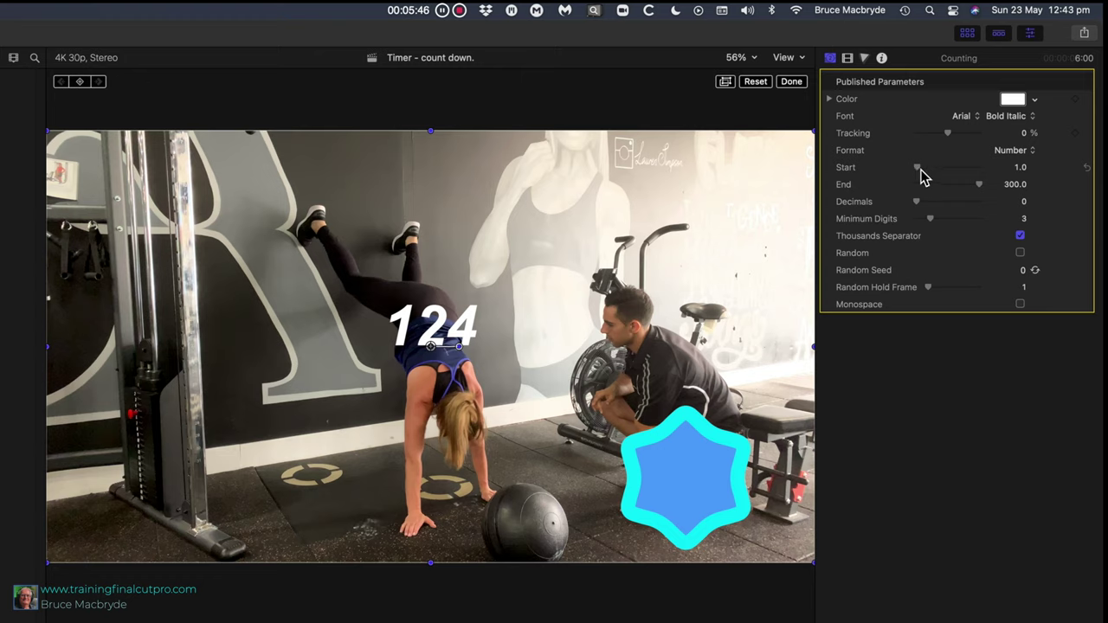
{"action": "left_click", "coordinate": [1024, 172]}
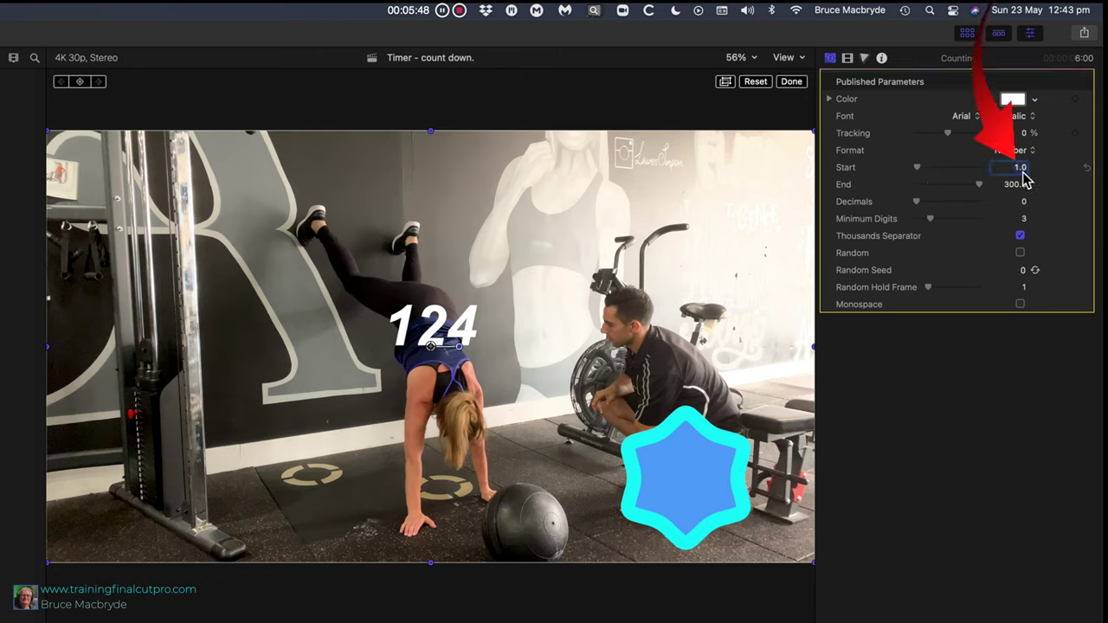
{"action": "type", "text": "6"}
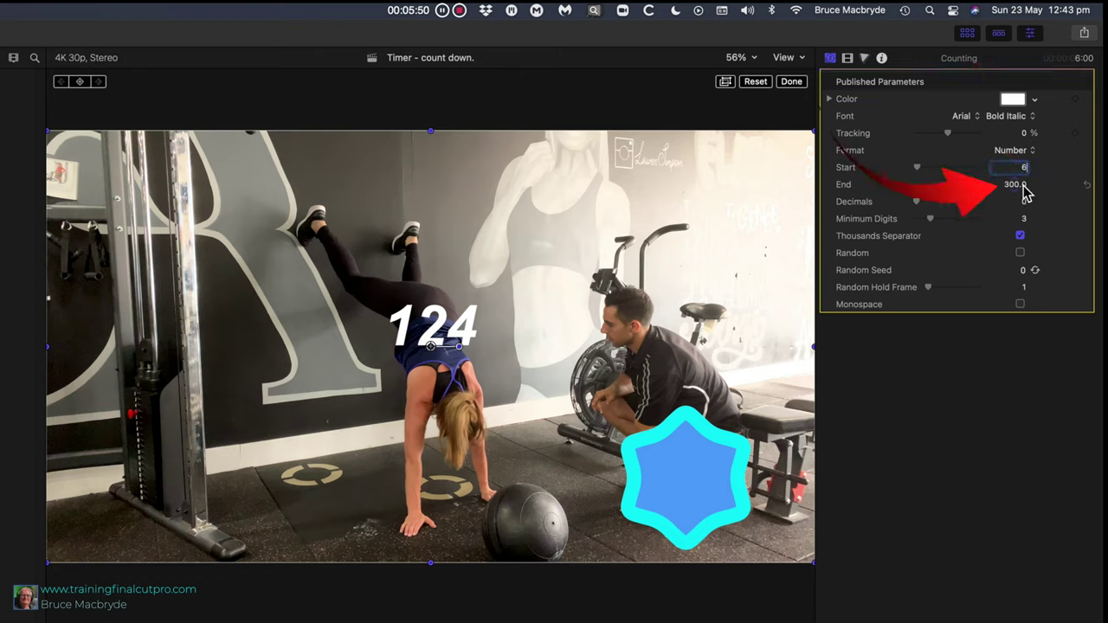
{"action": "left_click", "coordinate": [1021, 185]}
{"action": "type", "text": "0"}
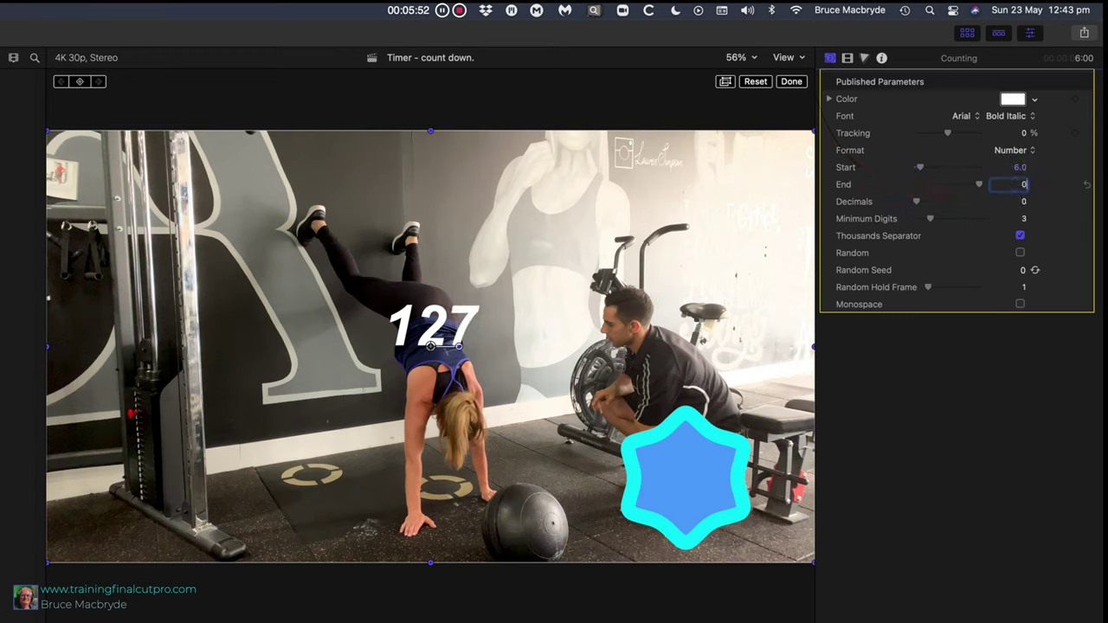
{"action": "left_click_drag", "start_coordinate": [932, 220], "coordinate": [915, 222]}
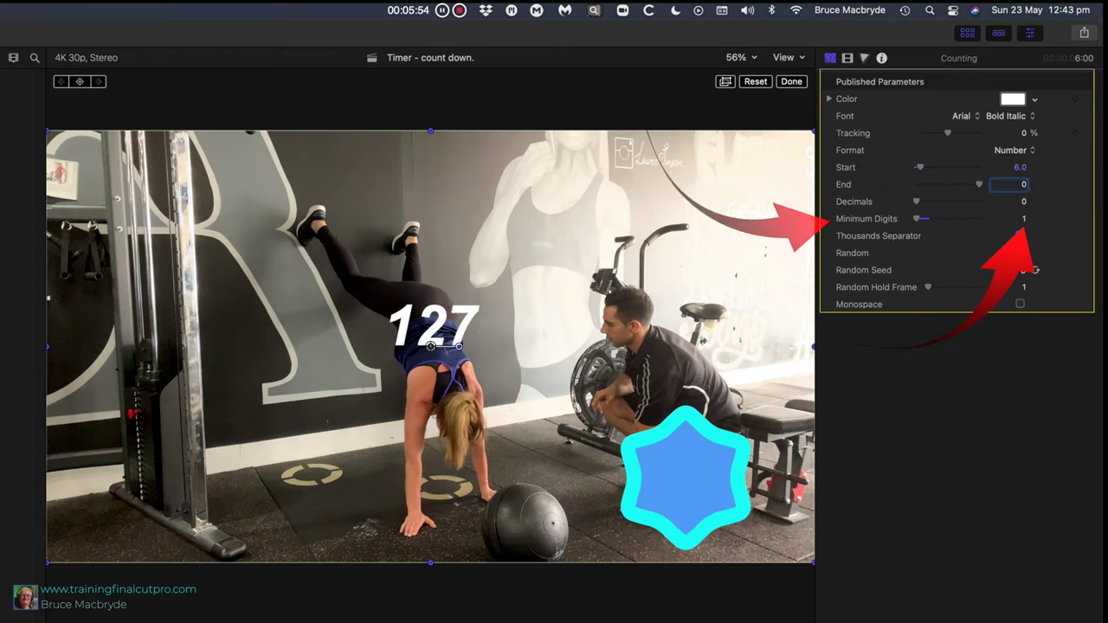
Drag the counter number in the viewer into the centre of the blue star
{"action": "right_click", "coordinate": [499, 391]}
{"action": "left_click", "coordinate": [511, 391]}
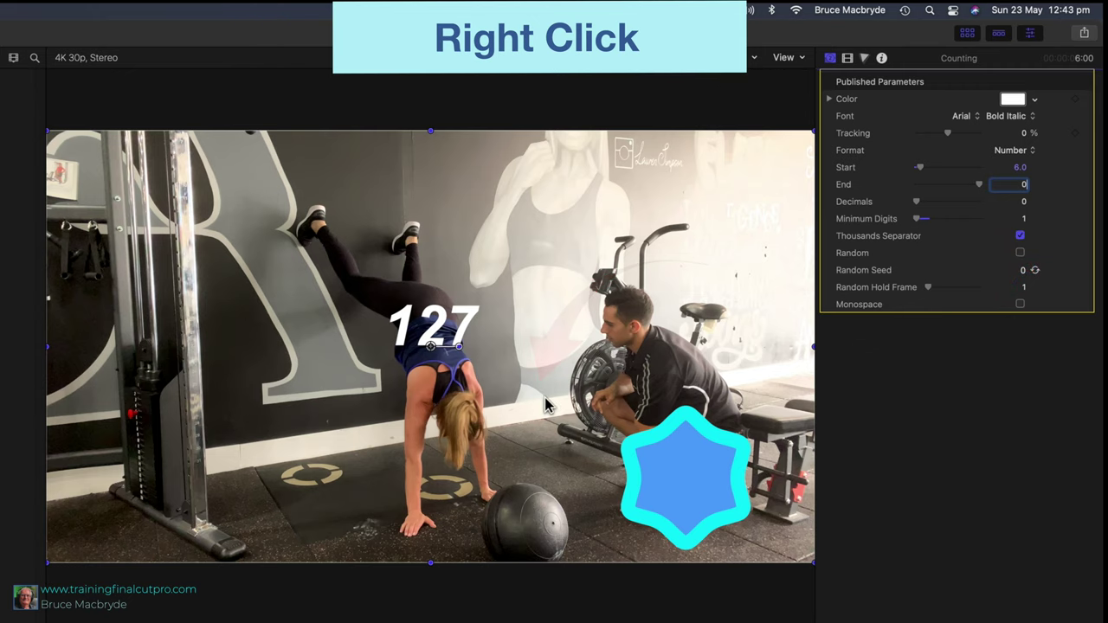
{"action": "left_click", "coordinate": [446, 332]}
{"action": "left_click_drag", "start_coordinate": [446, 331], "coordinate": [690, 481]}
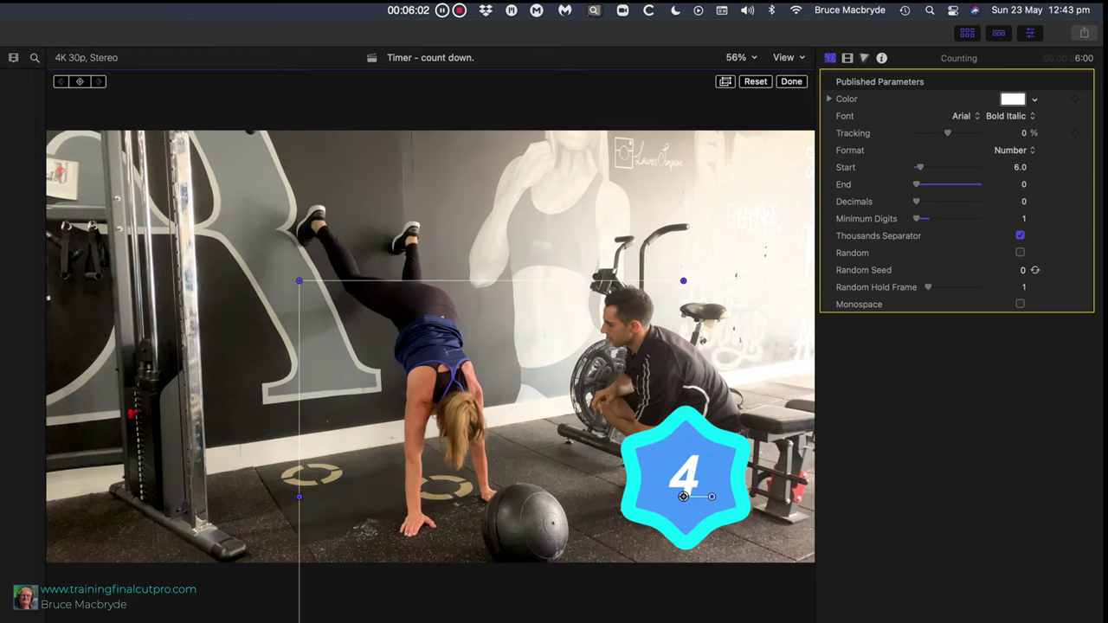
{"action": "key", "text": "Home"}
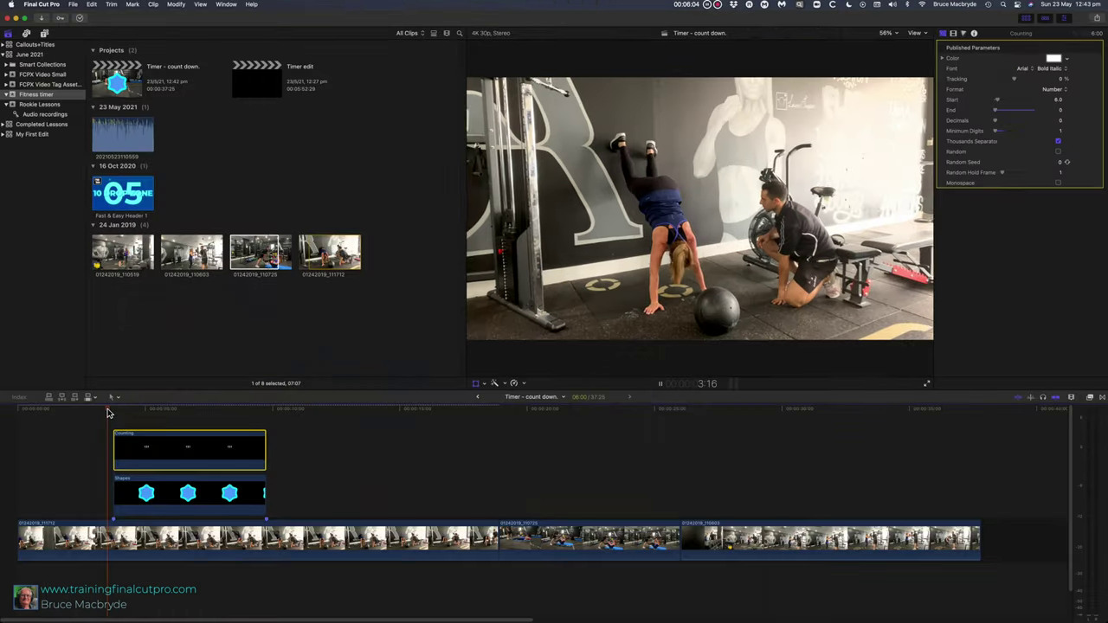
{"action": "key", "text": "space"}
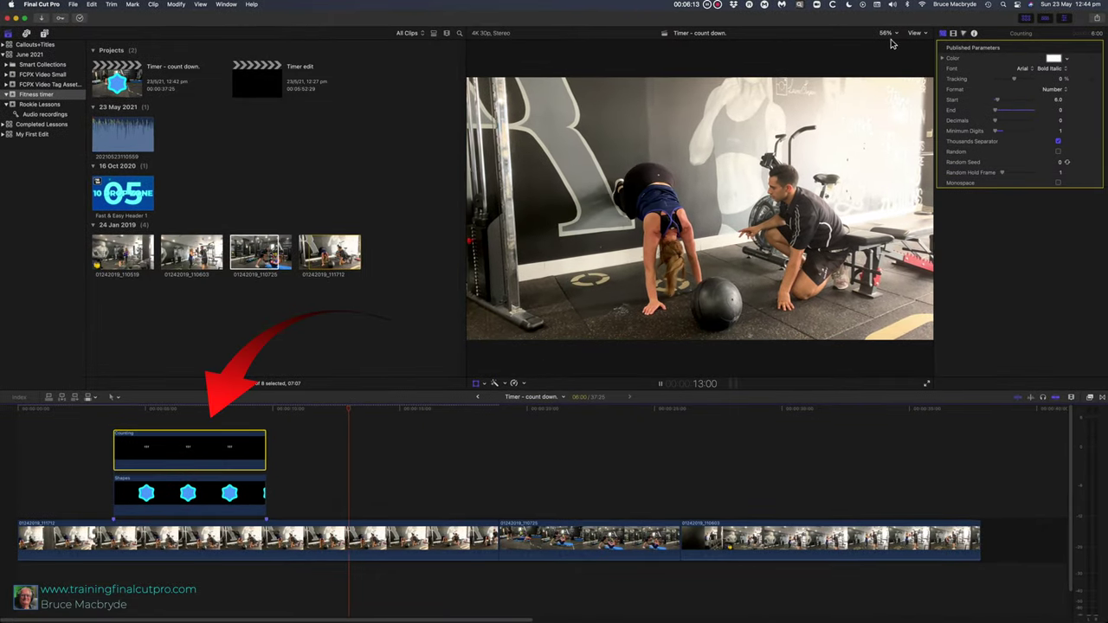
Combine the selected Counting and Shapes titles into a compound clip named '6 sec'
{"action": "left_click", "coordinate": [390, 542]}
{"action": "key", "text": "space"}
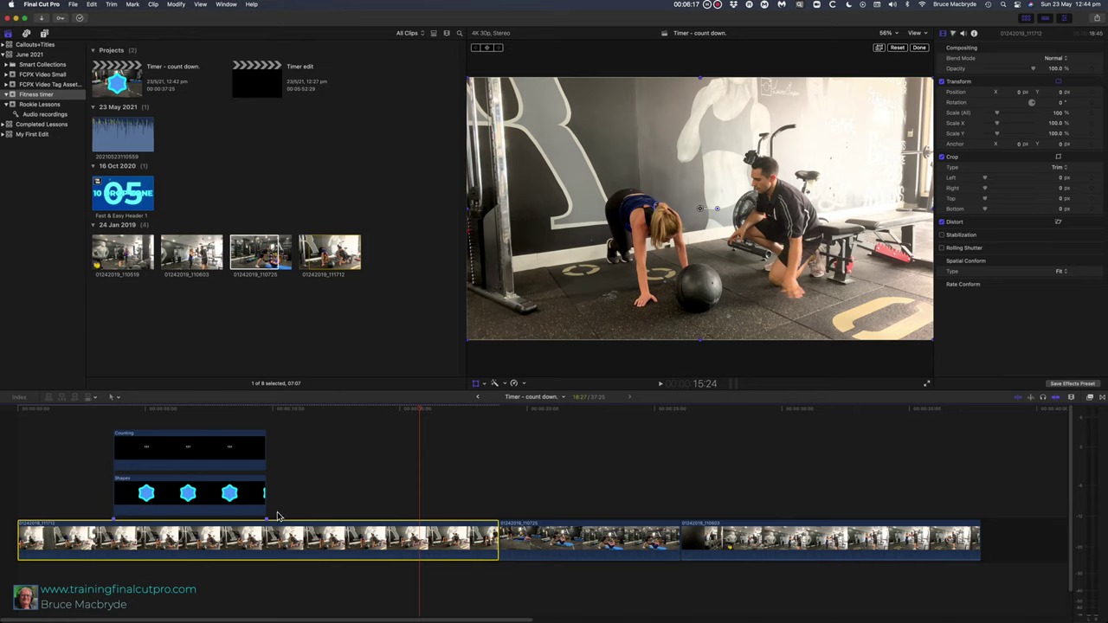
{"action": "left_click_drag", "start_coordinate": [149, 420], "coordinate": [186, 498]}
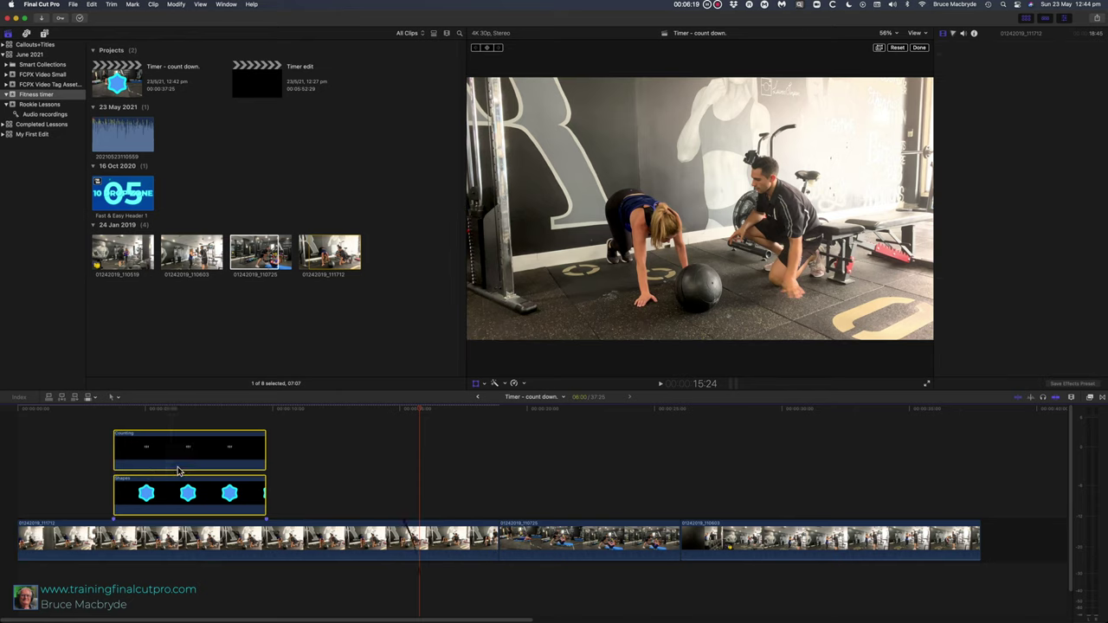
{"action": "right_click", "coordinate": [182, 461]}
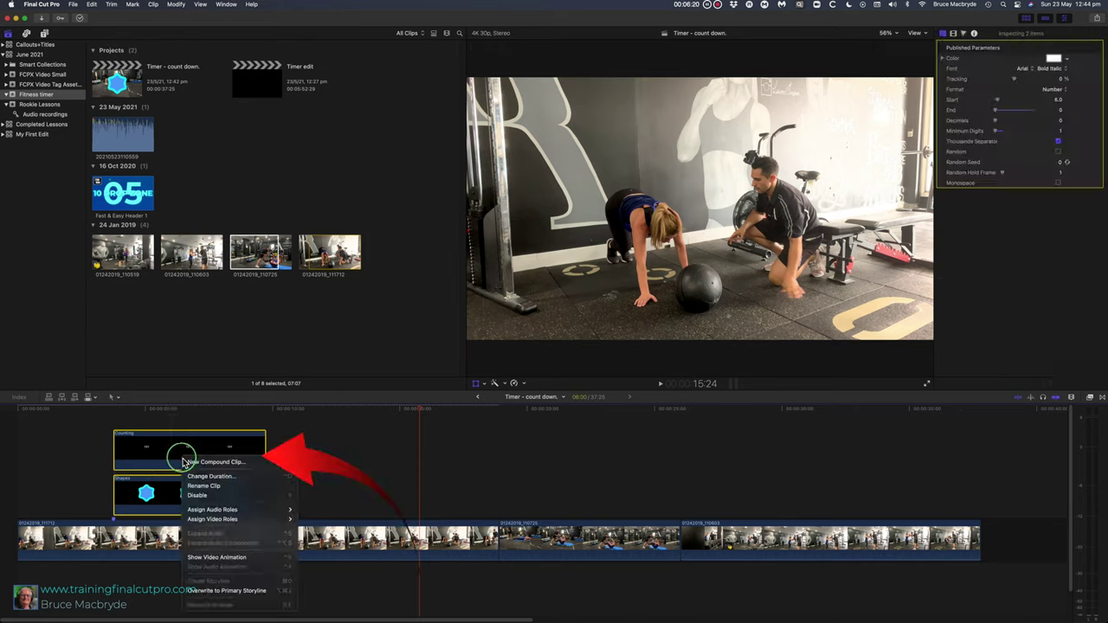
{"action": "left_click", "coordinate": [199, 463]}
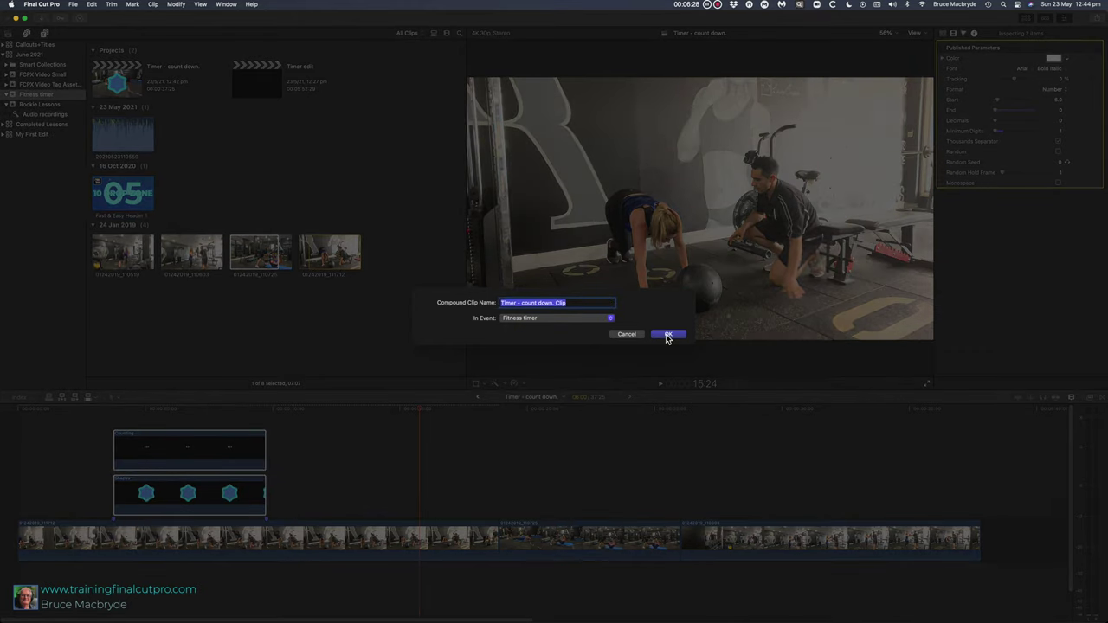
{"action": "type", "text": "6 sec"}
{"action": "key", "text": "Return"}
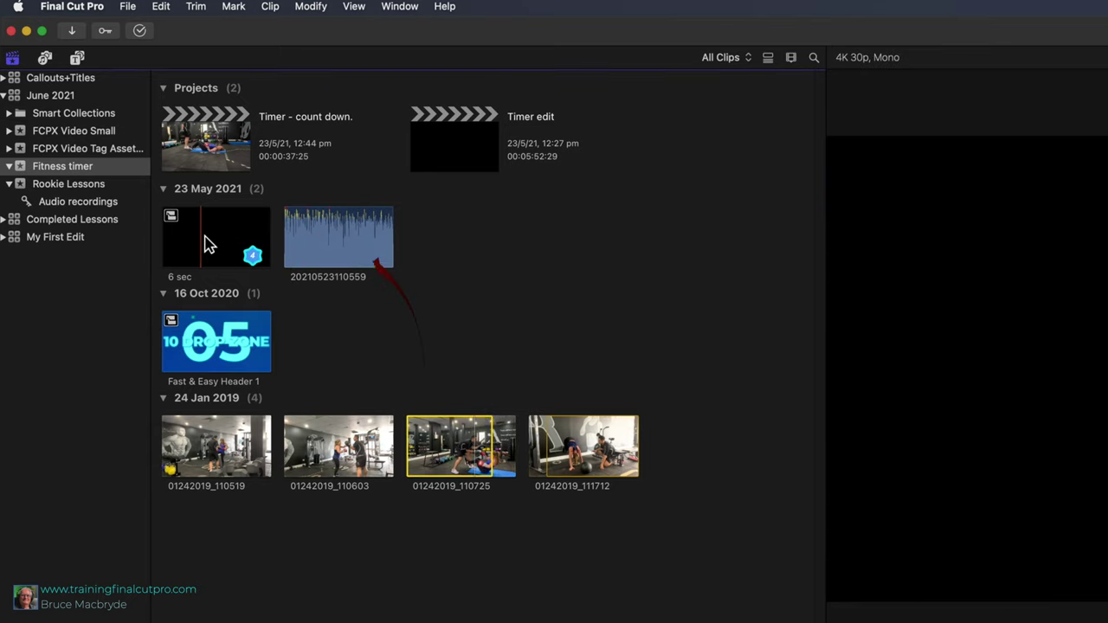
Duplicate the '6 sec' compound clip via Edit > Duplicate Clip
{"action": "left_click", "coordinate": [242, 242]}
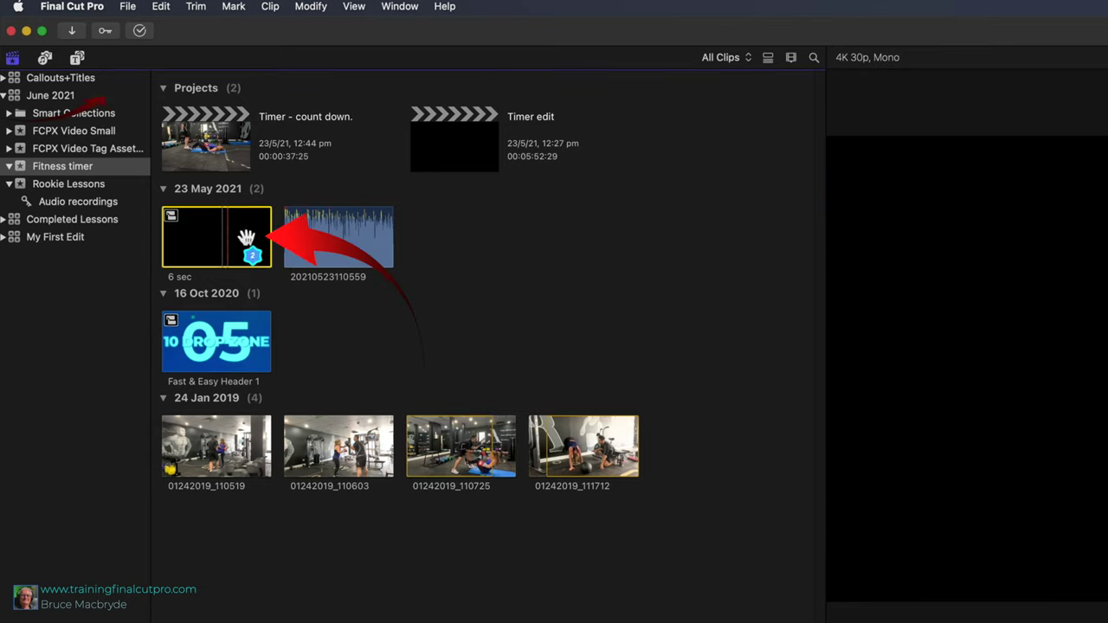
{"action": "left_click", "coordinate": [161, 7]}
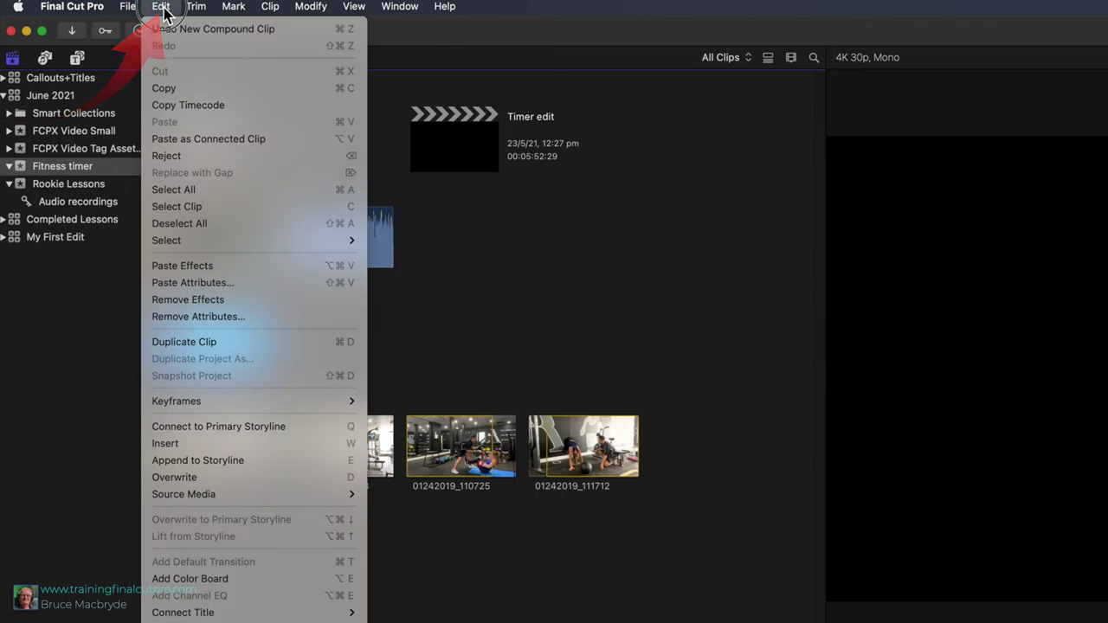
{"action": "left_click", "coordinate": [246, 344]}
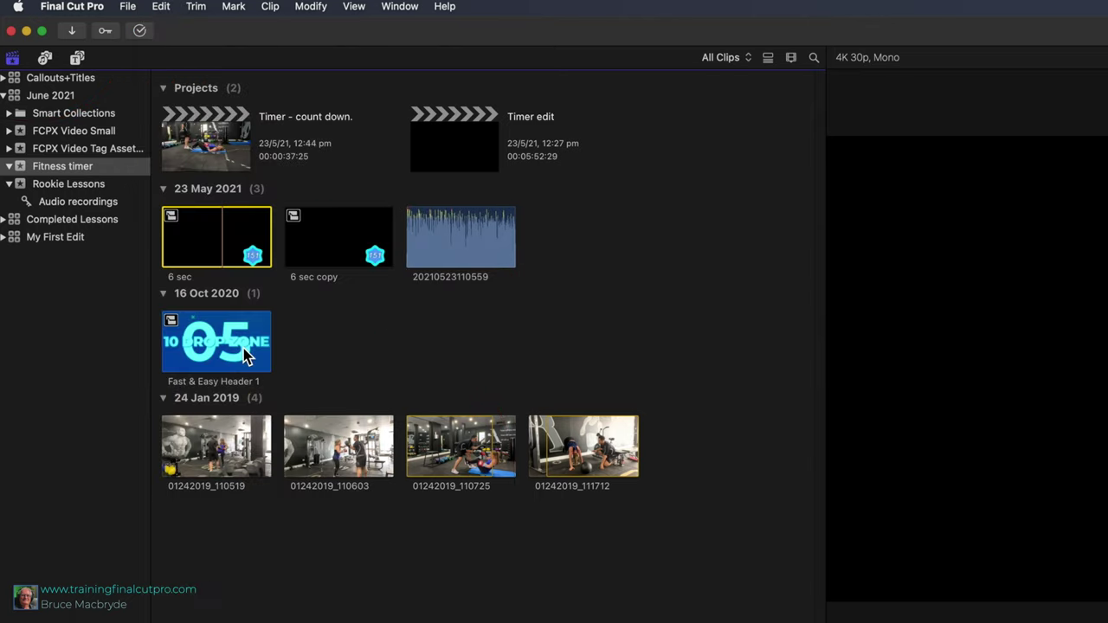
Inside '6 sec copy', extend the Counting and Shapes titles by 4 seconds to 10 seconds
{"action": "left_click", "coordinate": [333, 247]}
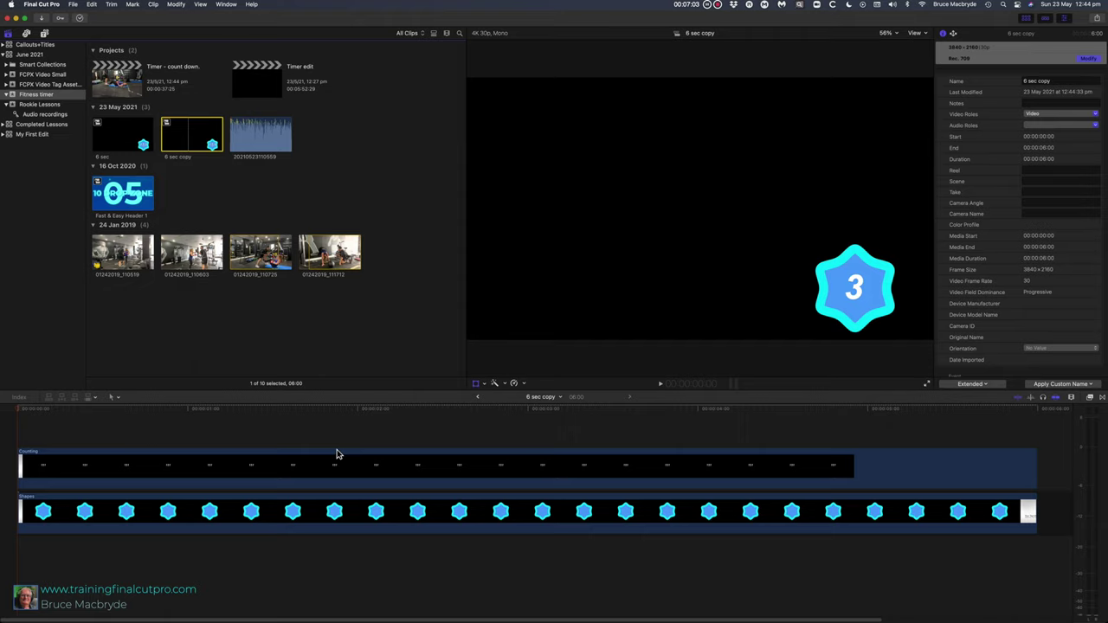
{"action": "left_click", "coordinate": [338, 454]}
{"action": "key", "text": "super+minus"}
{"action": "key", "text": "super+minus"}
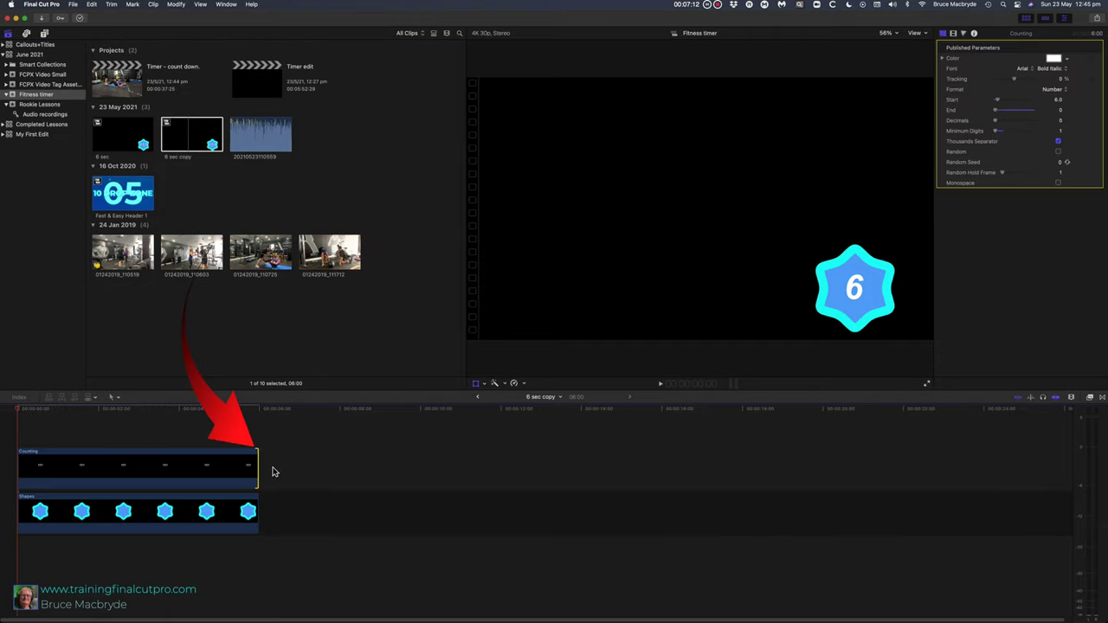
{"action": "mouse_move", "coordinate": [260, 472]}
{"action": "left_mouse_down"}
{"action": "mouse_move", "coordinate": [448, 476]}
{"action": "mouse_move", "coordinate": [422, 479]}
{"action": "left_mouse_up"}
{"action": "left_click_drag", "start_coordinate": [260, 518], "coordinate": [419, 523]}
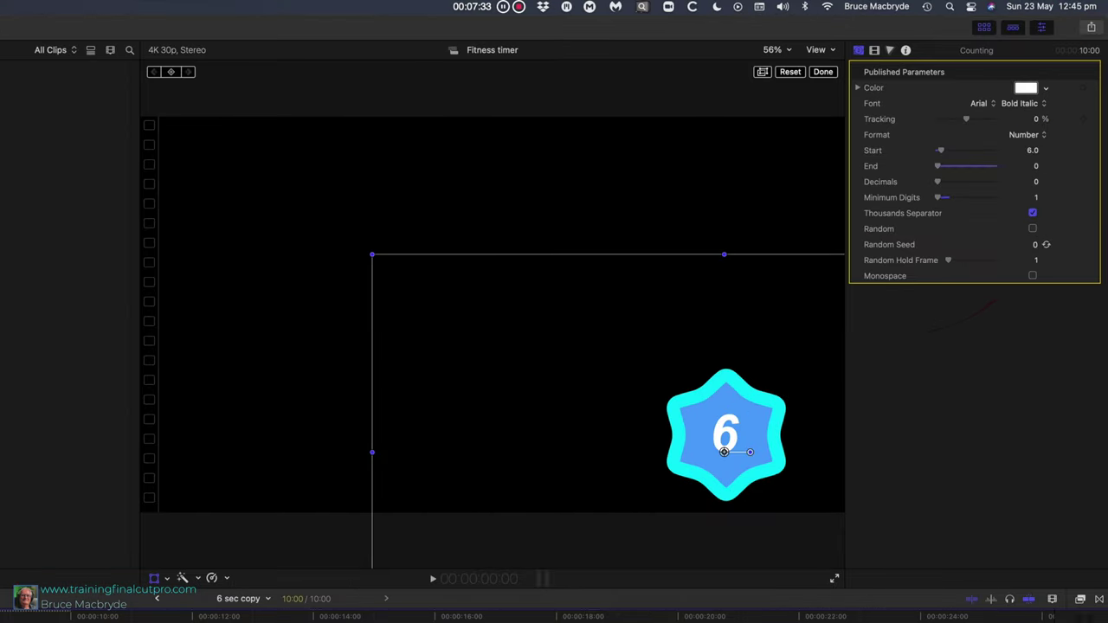
{"action": "left_click", "coordinate": [1032, 152]}
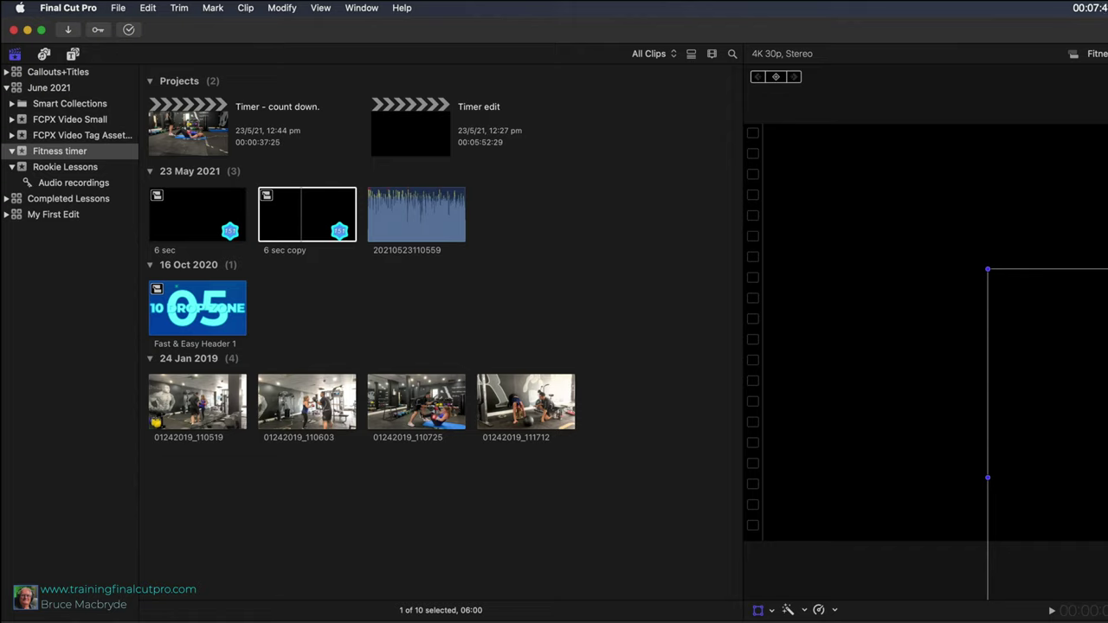
Rename the copied compound clip to '10 secs' and reopen the Timer - count down. project
{"action": "left_click", "coordinate": [298, 250]}
{"action": "type", "text": "10 secs"}
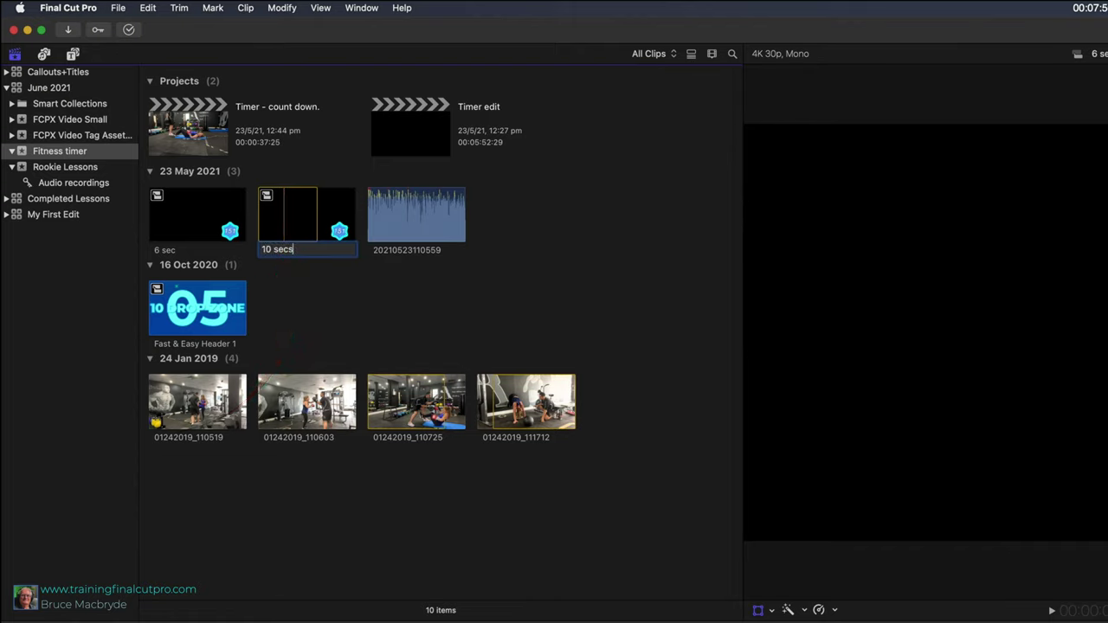
{"action": "left_click", "coordinate": [814, 622]}
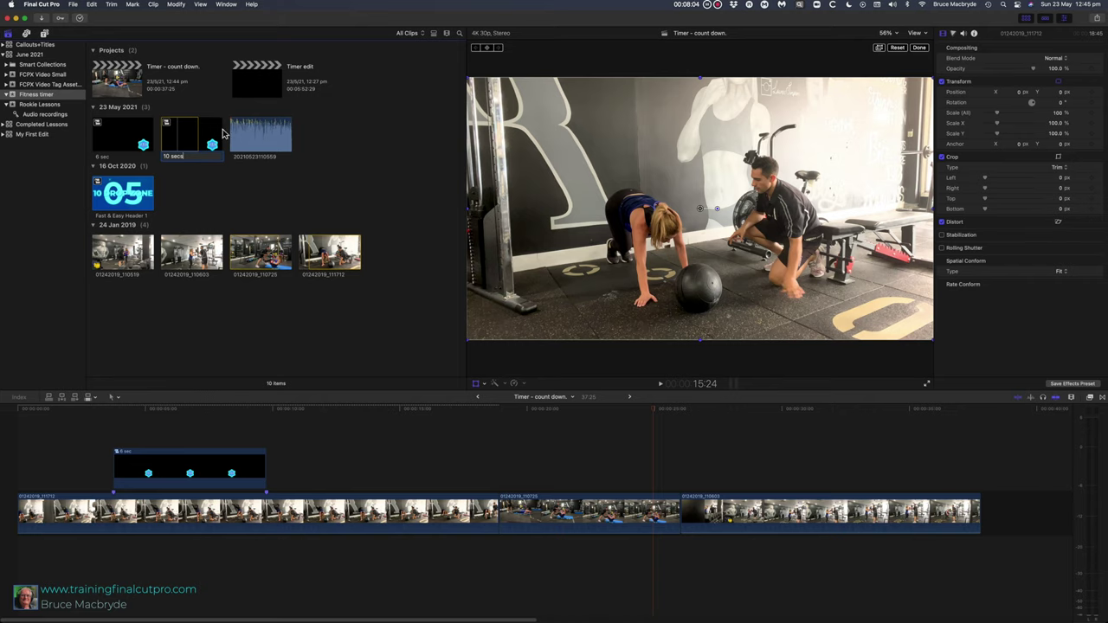
Drag the '10 secs' compound clip from the browser onto the timeline above the second gym clip
{"action": "left_click", "coordinate": [200, 130]}
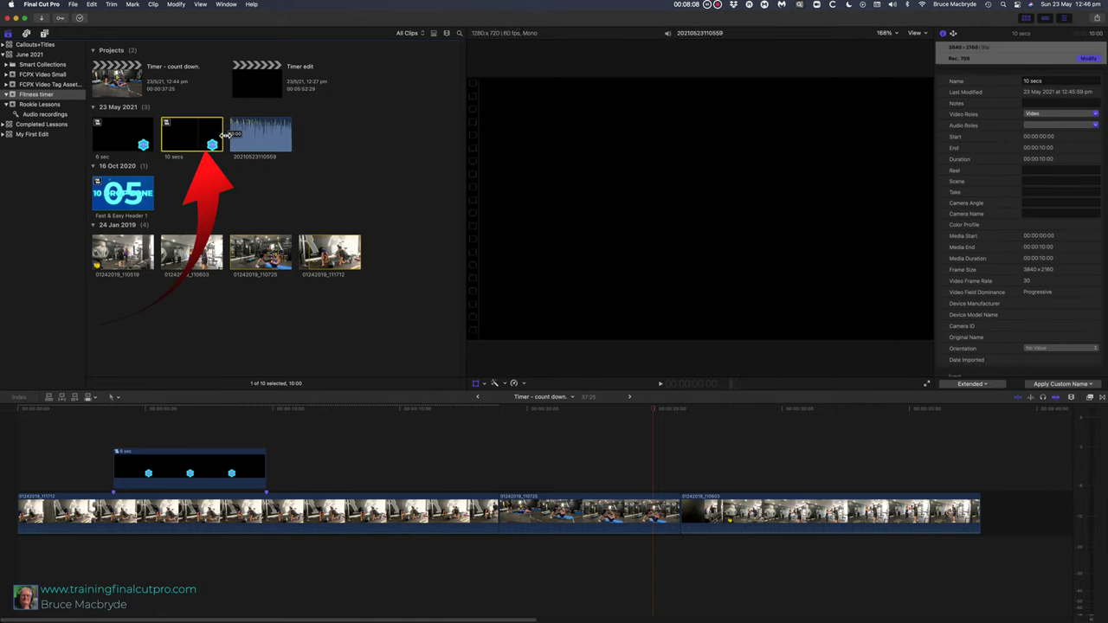
{"action": "left_click_drag", "start_coordinate": [201, 137], "coordinate": [530, 462]}
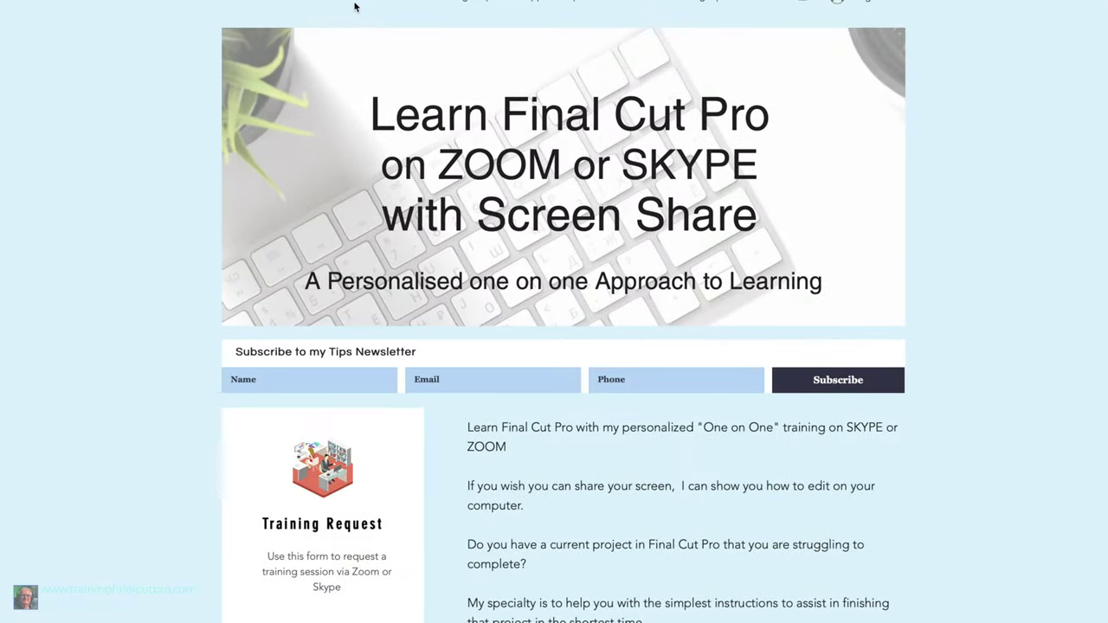
{"action": "scroll", "coordinate": [354, 7], "scroll_direction": "down", "scroll_amount": 2}
{"action": "scroll", "coordinate": [354, 7], "scroll_direction": "down", "scroll_amount": 5}
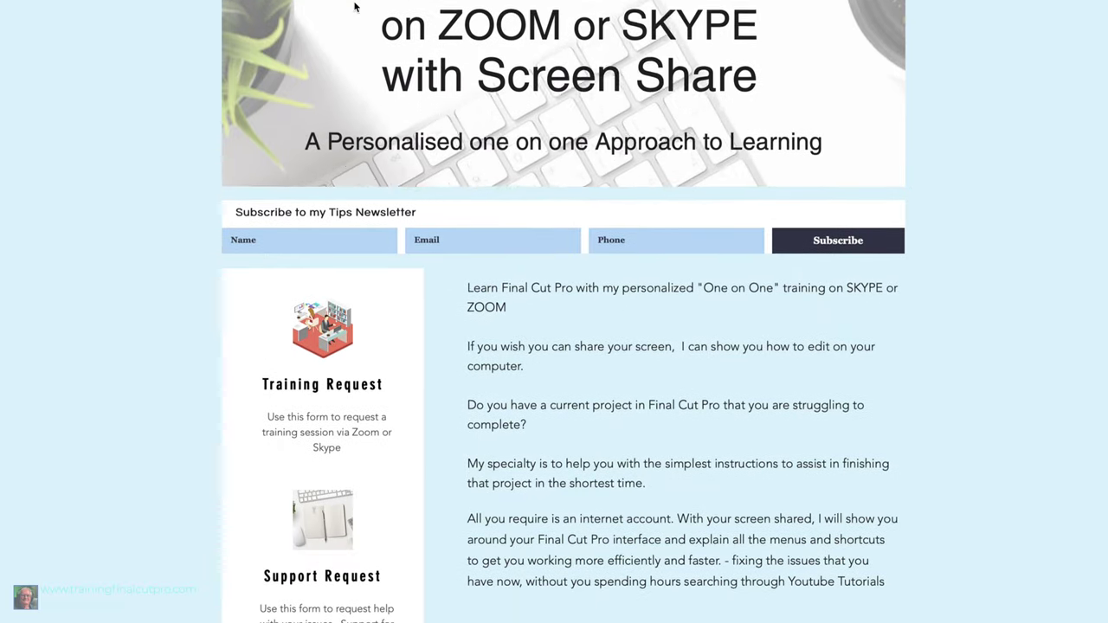
{"action": "scroll", "coordinate": [354, 7], "scroll_direction": "down", "scroll_amount": 5}
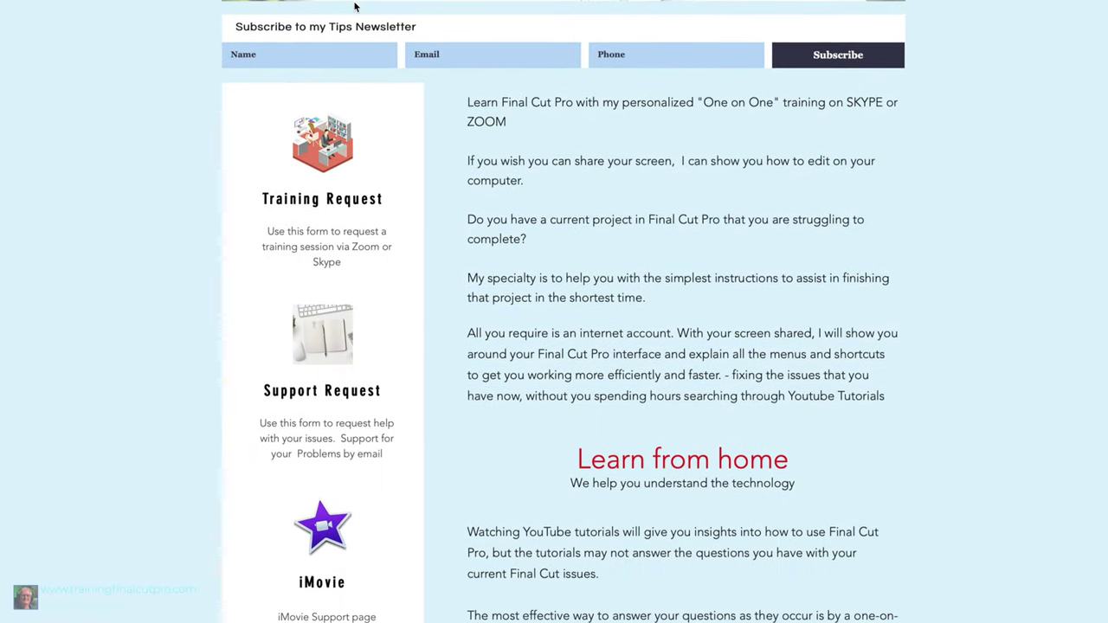
{"action": "scroll", "coordinate": [354, 6], "scroll_direction": "down", "scroll_amount": 3}
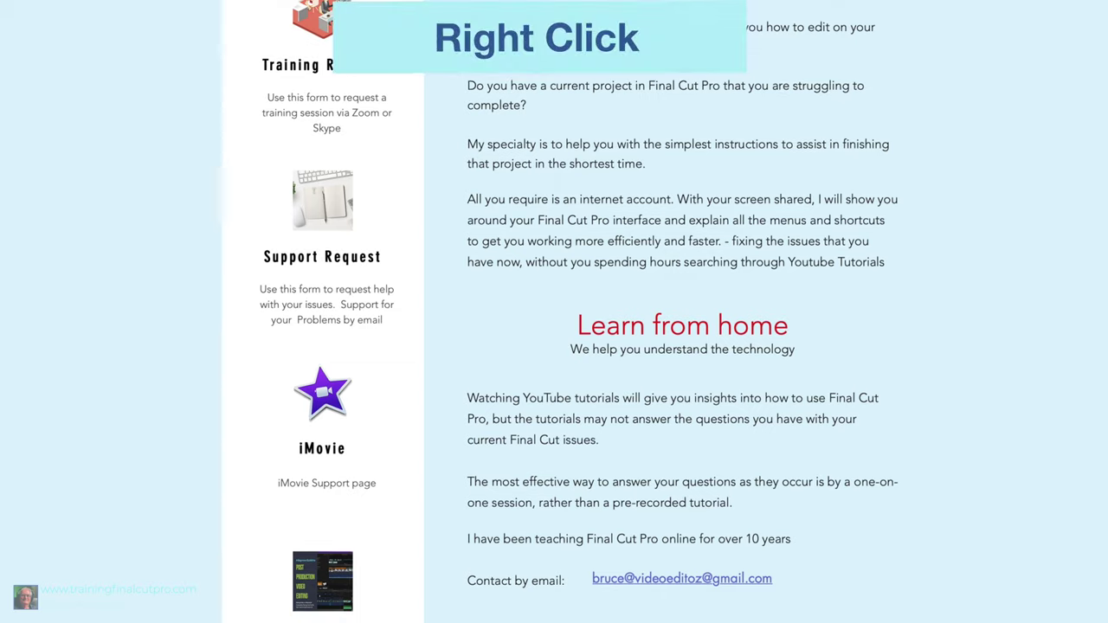
{"action": "scroll", "coordinate": [563, 312], "scroll_direction": "down", "scroll_amount": 2}
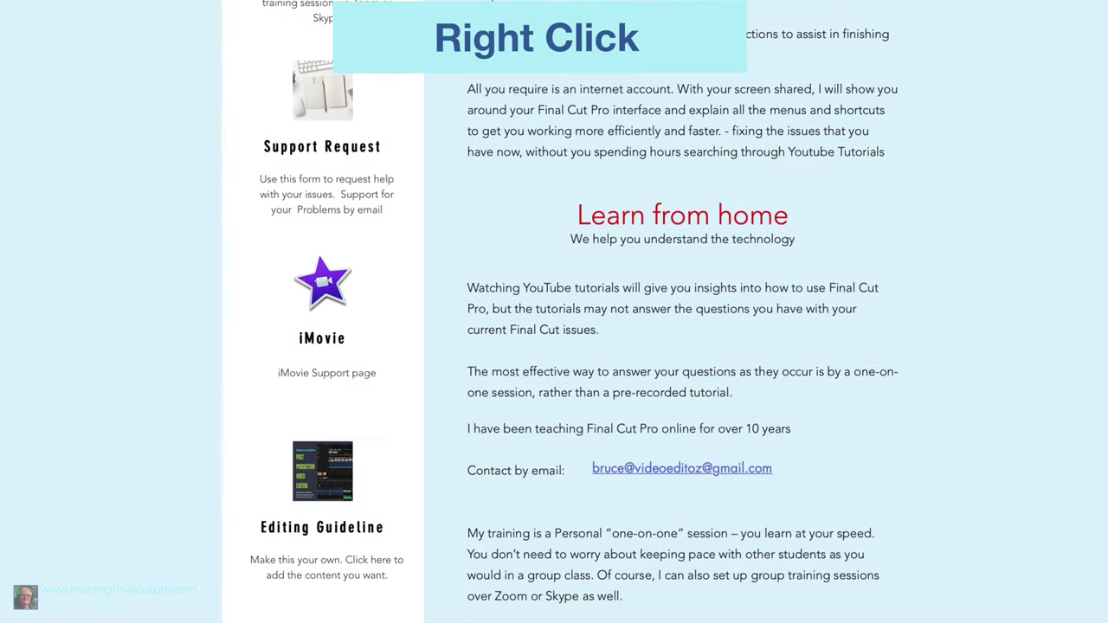